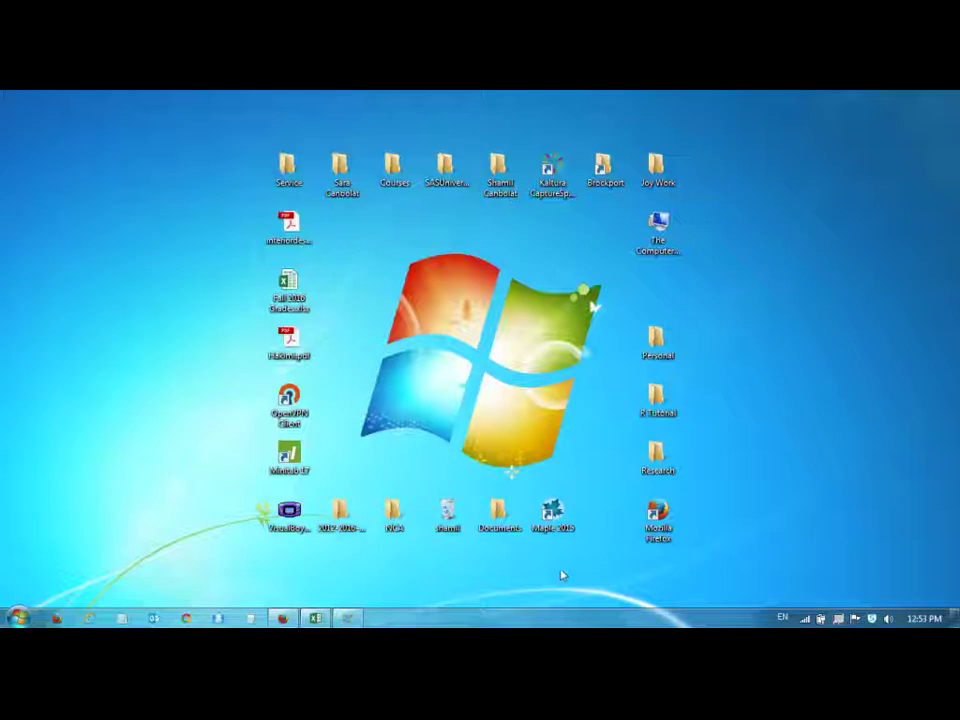
Switch to Firefox and look through the image results for the Honda assembly line
left_click(283, 618)
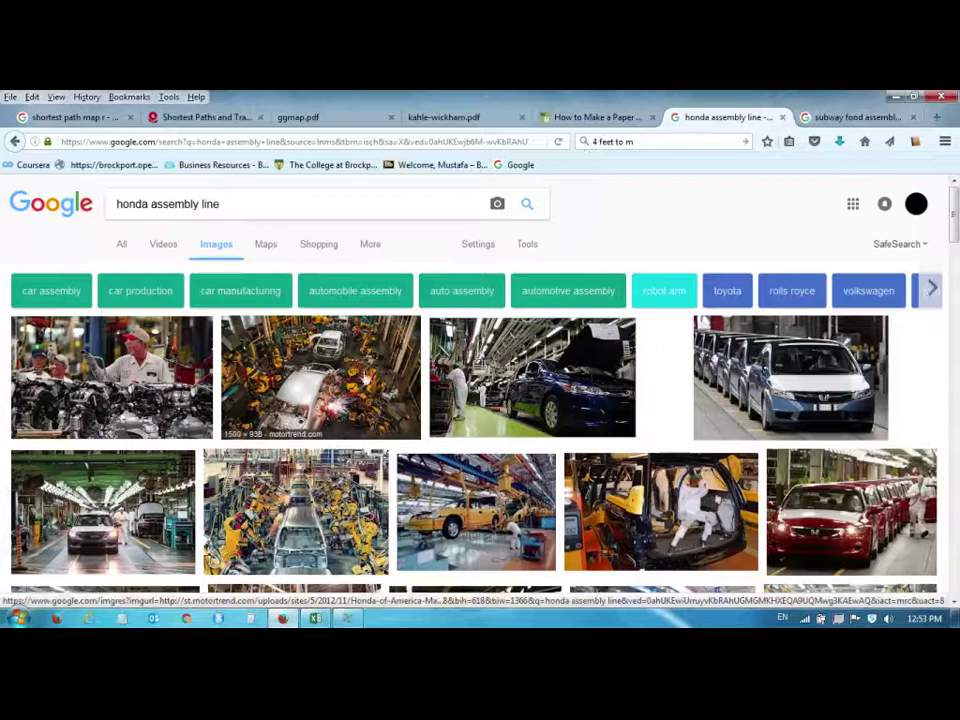
scroll(400, 400, "down", 2)
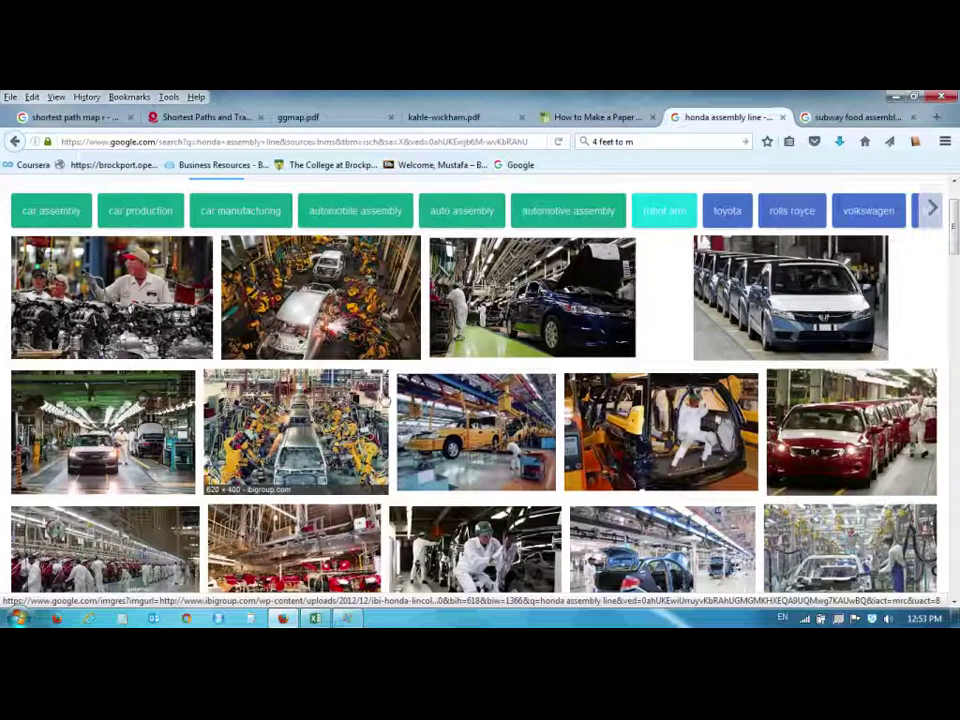
scroll(375, 400, "down", 2)
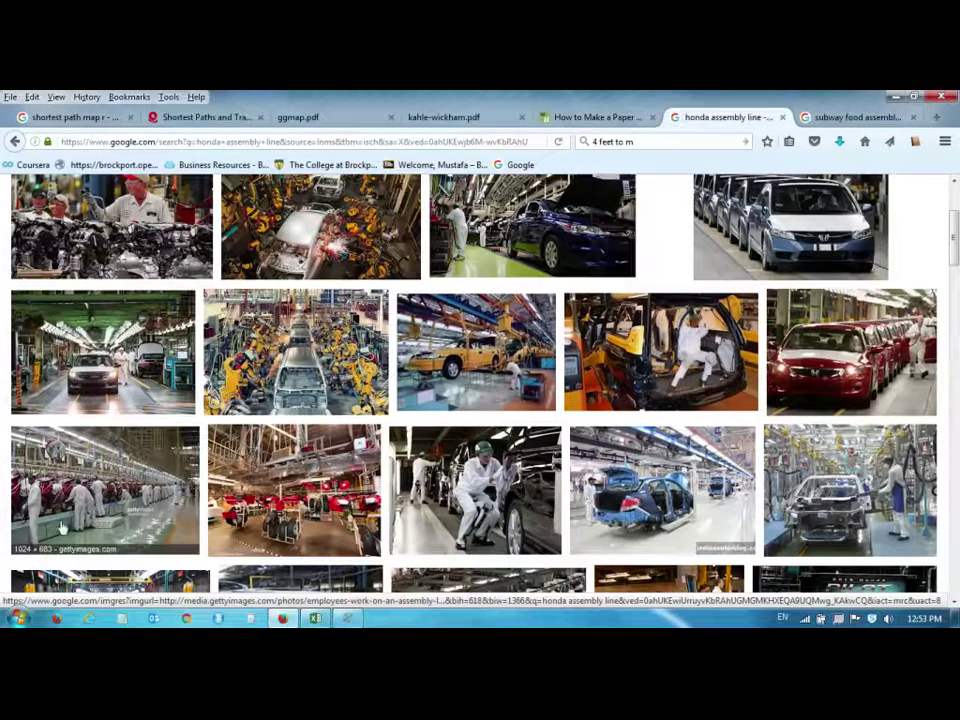
scroll(411, 428, "up", 3)
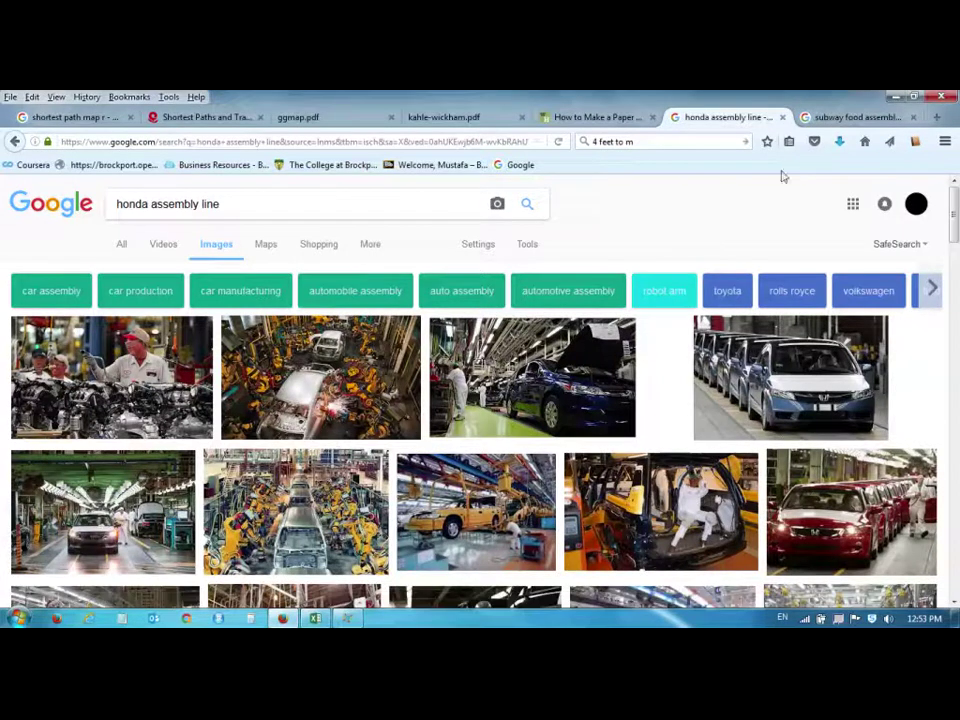
Browse the subway food assembly line image results and view the Blaze Pizza workers picture enlarged
left_click(833, 118)
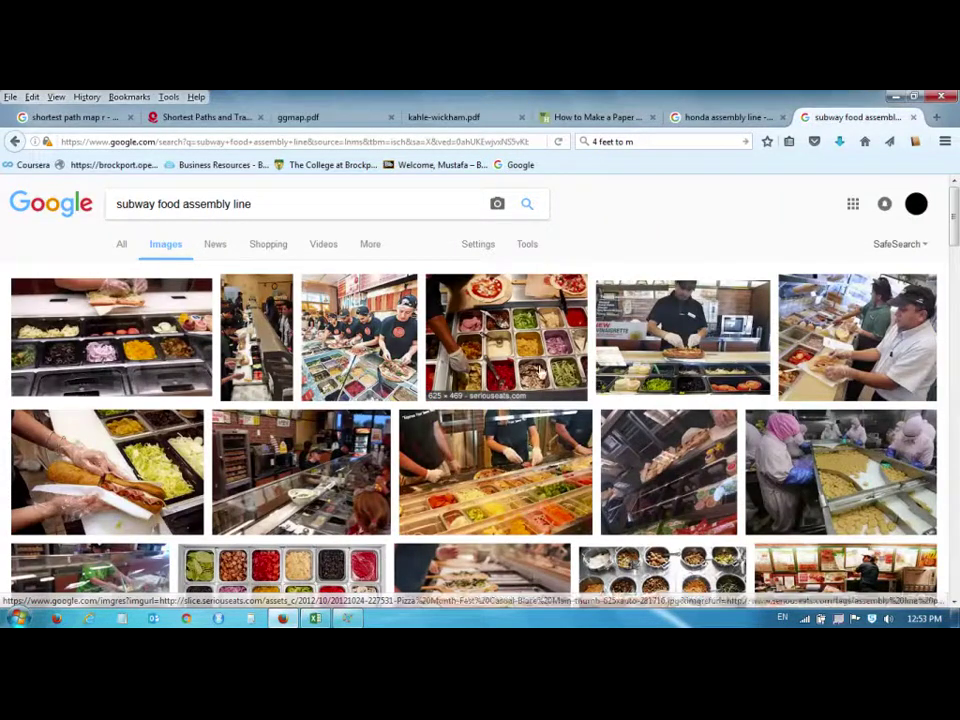
scroll(720, 455, "down", 2)
scroll(720, 455, "down", 5)
left_click(810, 340)
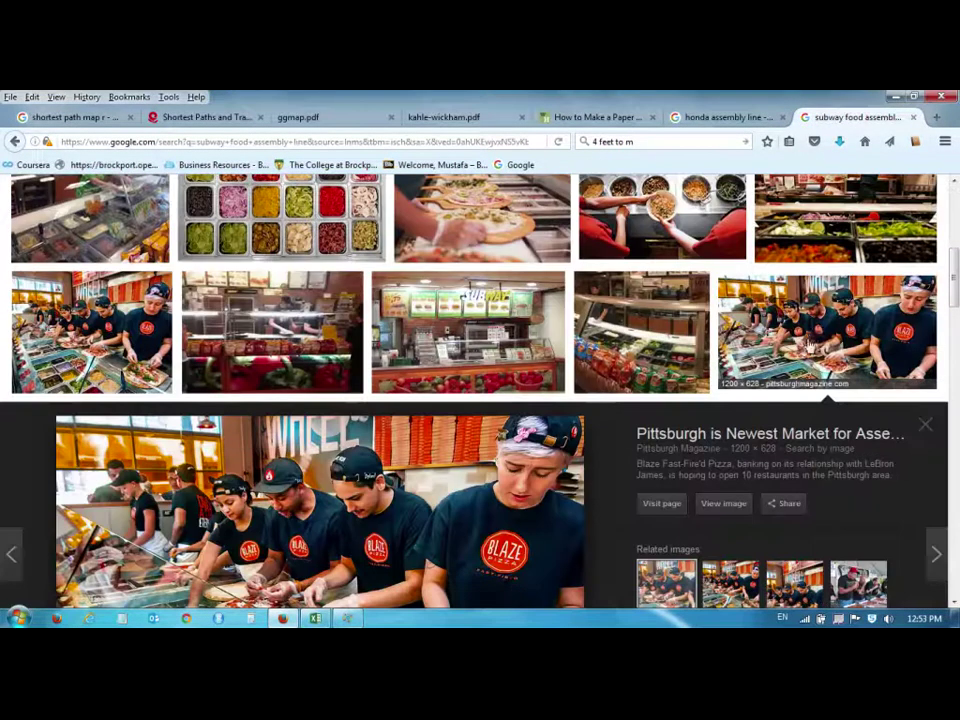
left_click(810, 340)
left_click(810, 340)
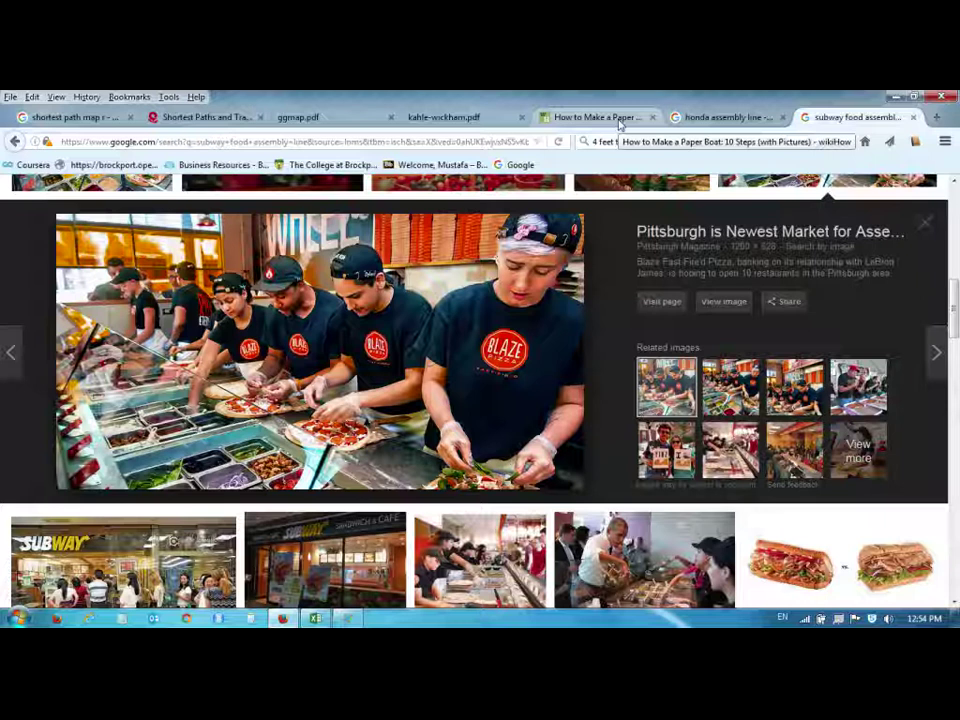
Read through the folding steps in the wikiHow article on making a paper boat
left_click(598, 117)
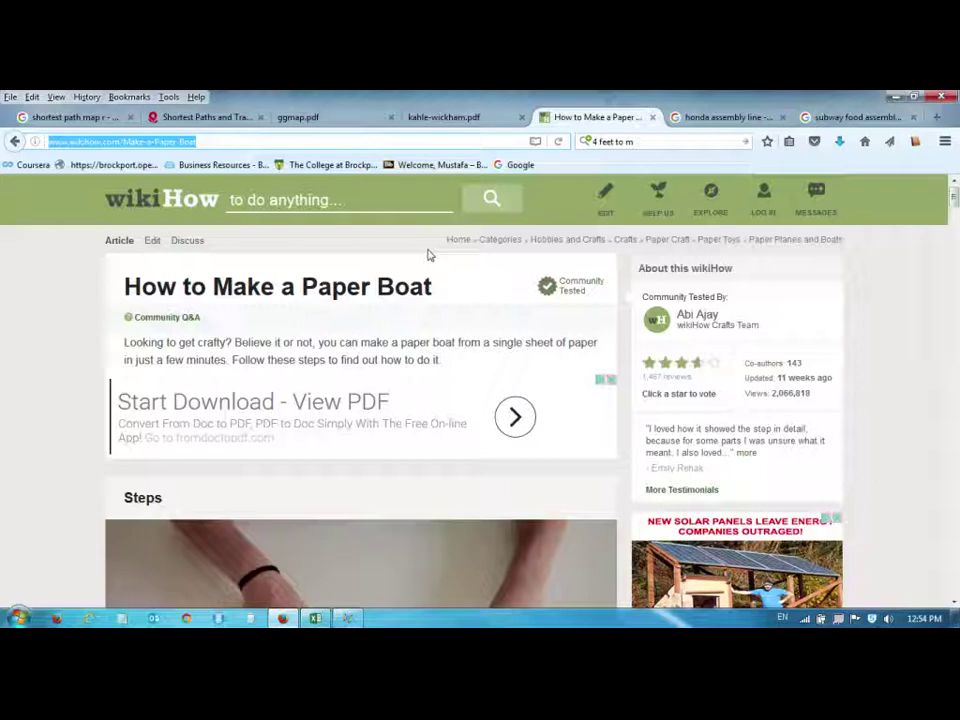
scroll(401, 293, "down", 2)
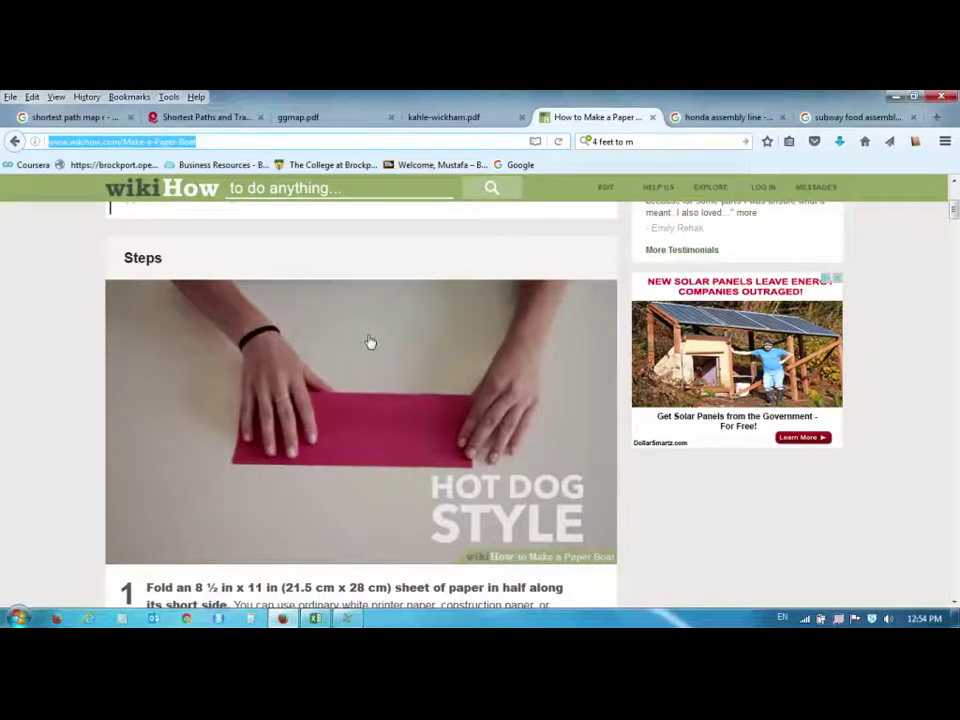
scroll(370, 342, "down", 1)
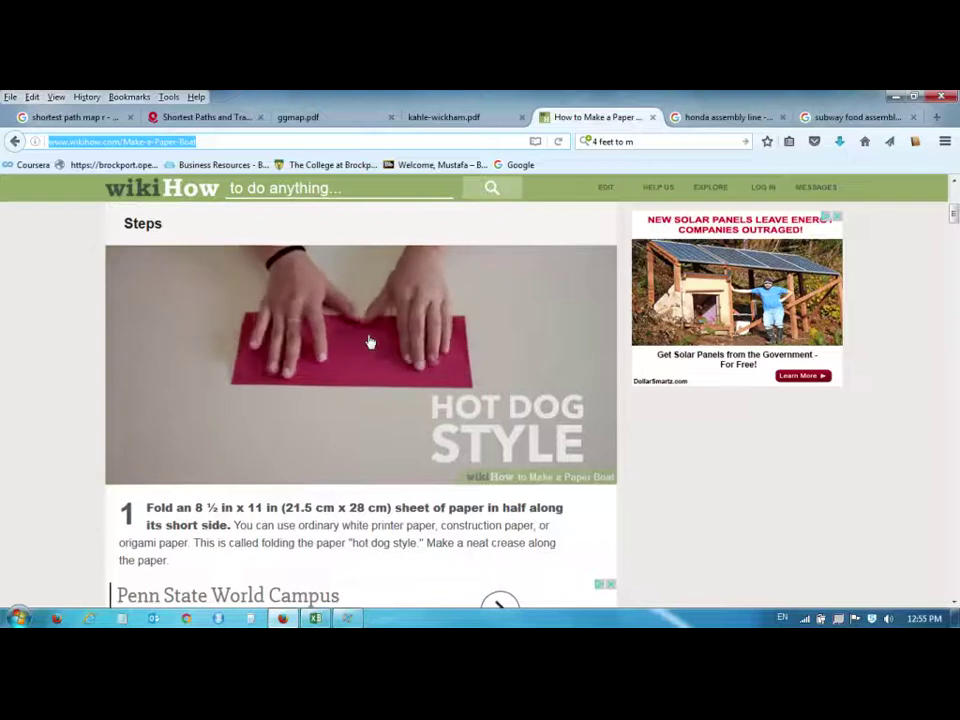
scroll(370, 342, "down", 1)
scroll(370, 342, "down", 3)
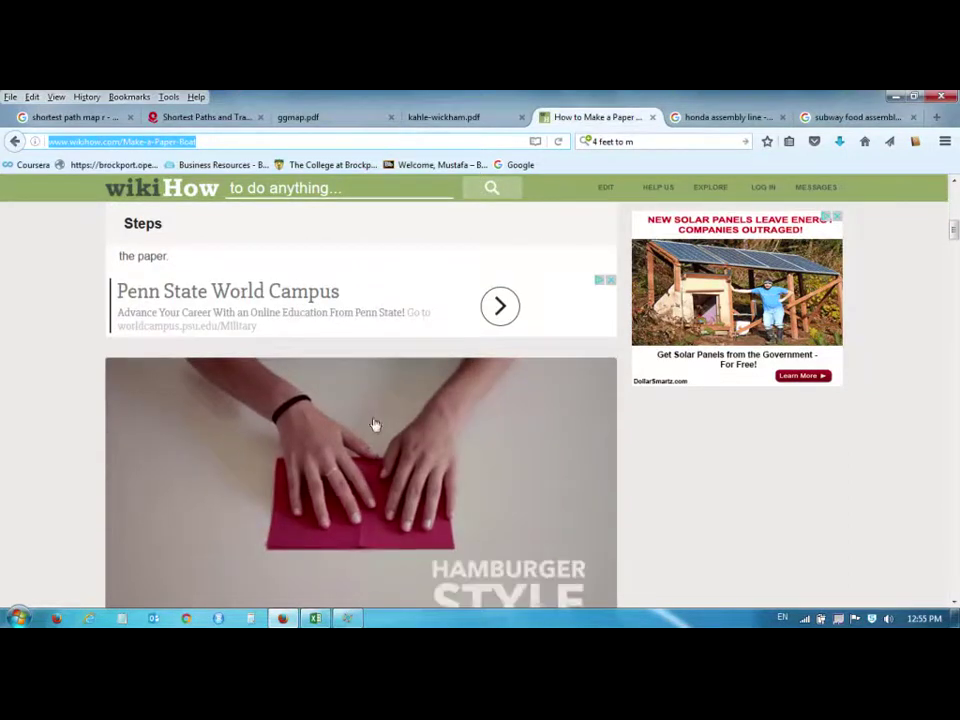
scroll(375, 424, "down", 1)
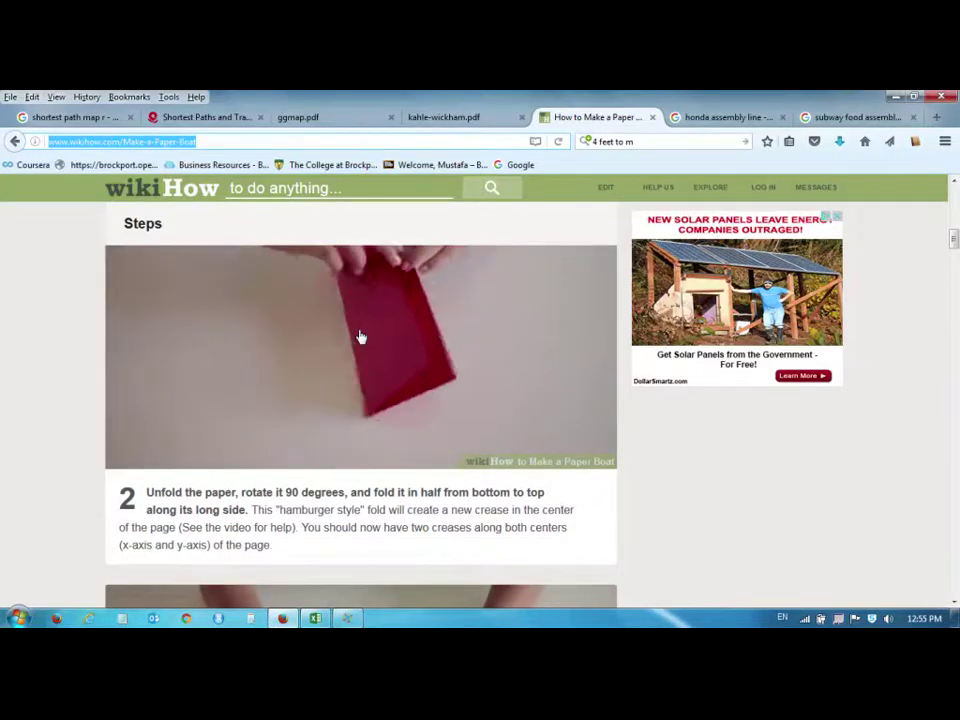
scroll(361, 337, "down", 6)
scroll(361, 337, "down", 3)
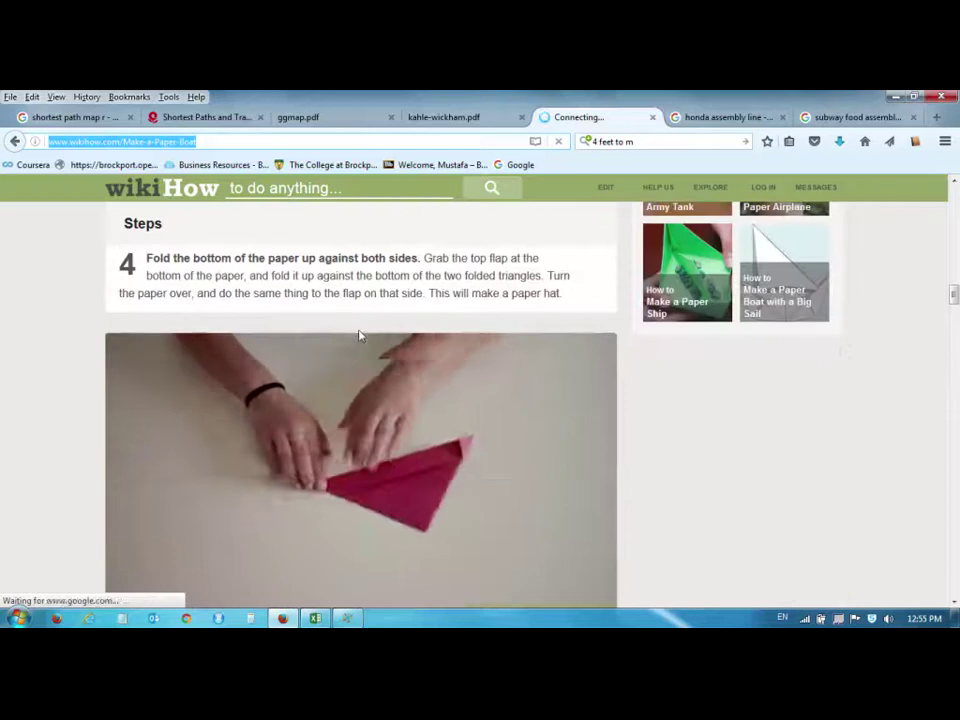
scroll(361, 337, "down", 3)
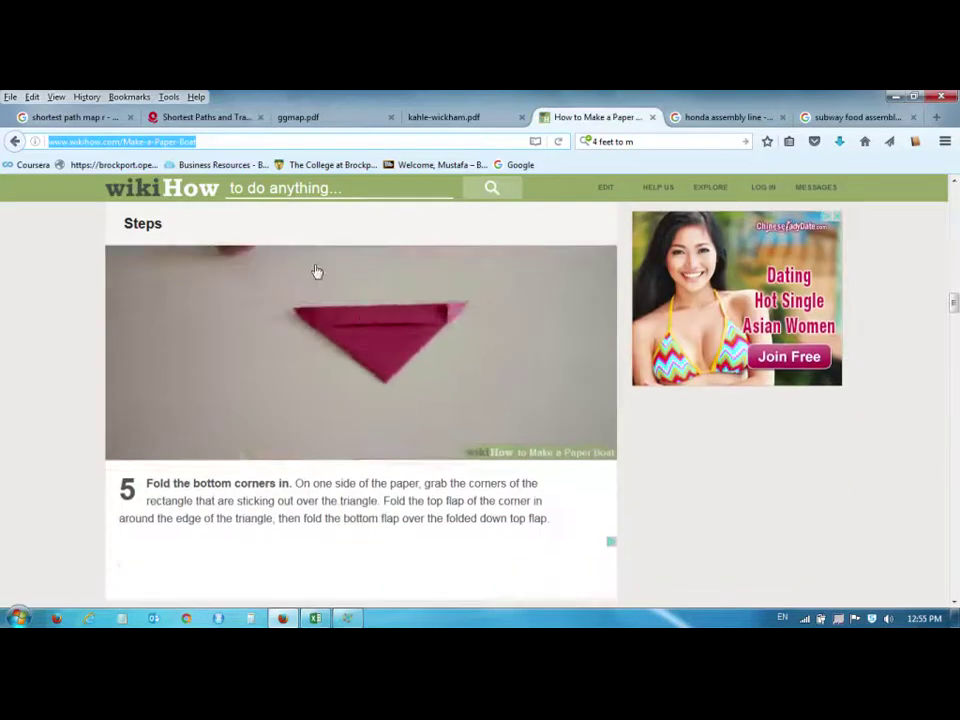
scroll(332, 317, "up", 3)
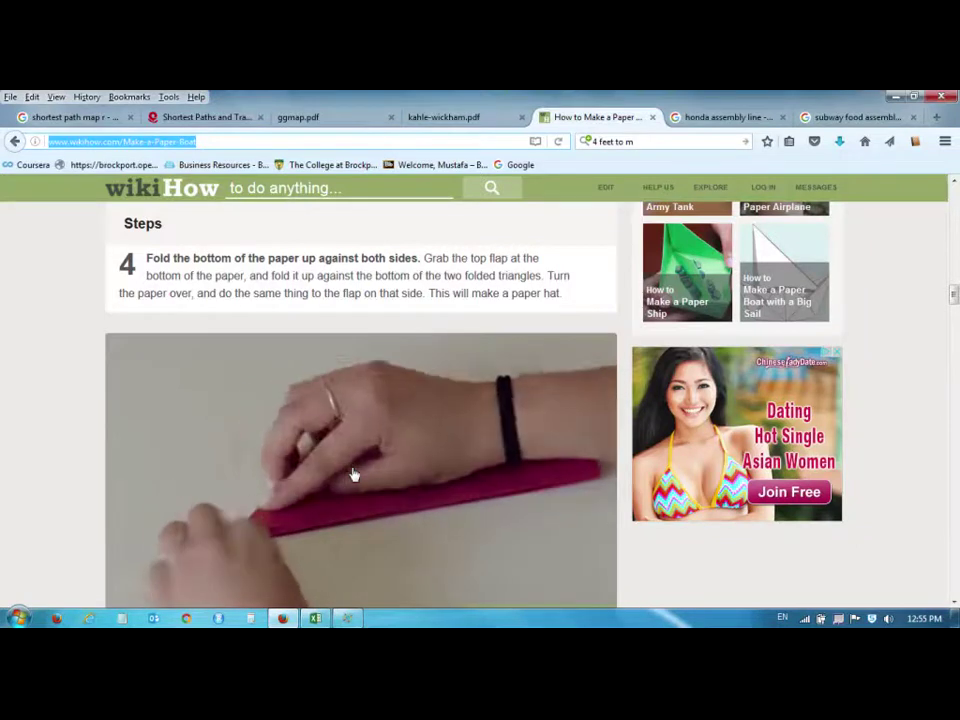
scroll(353, 474, "down", 10)
scroll(353, 474, "down", 6)
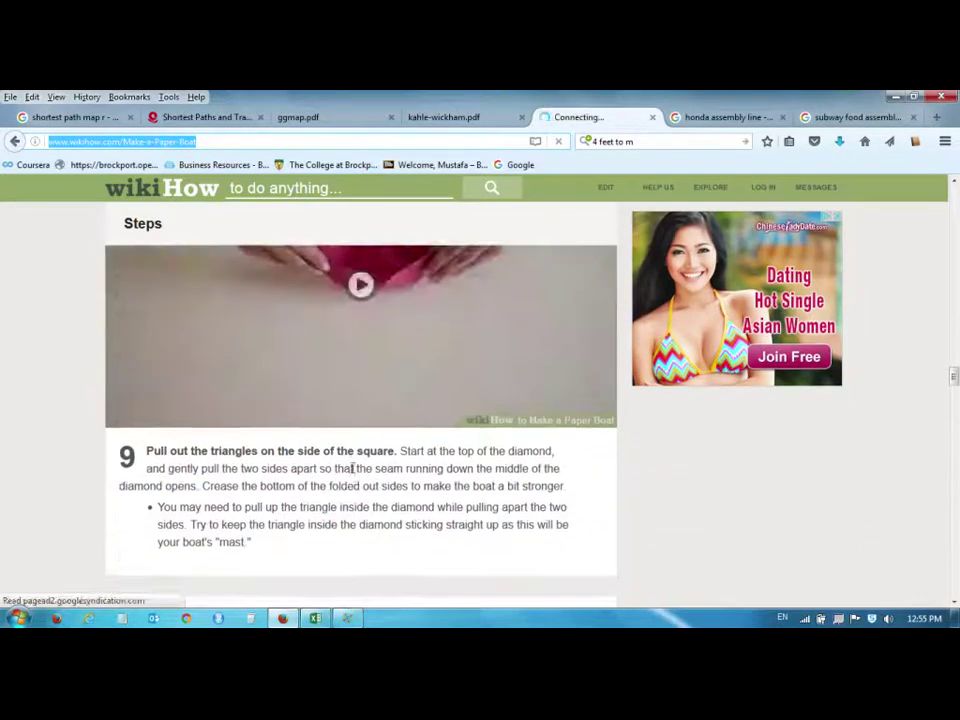
scroll(353, 474, "up", 4)
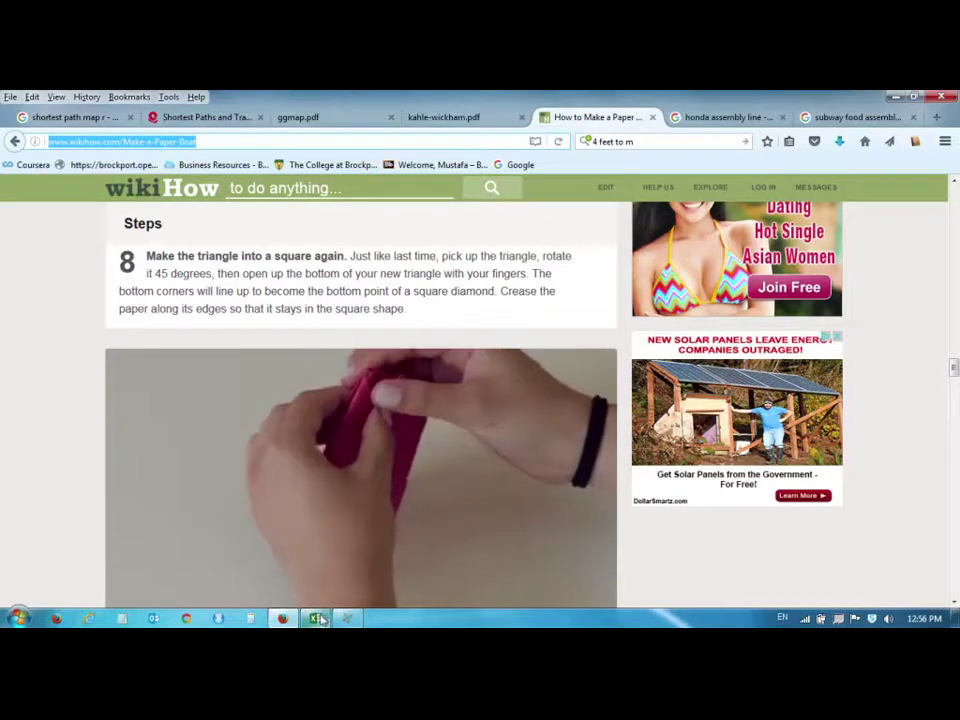
left_click(295, 503)
Switch to the Excel station timetable and enter the 1st boat's Station 1 begin time 0 and end time 30
left_click(315, 618)
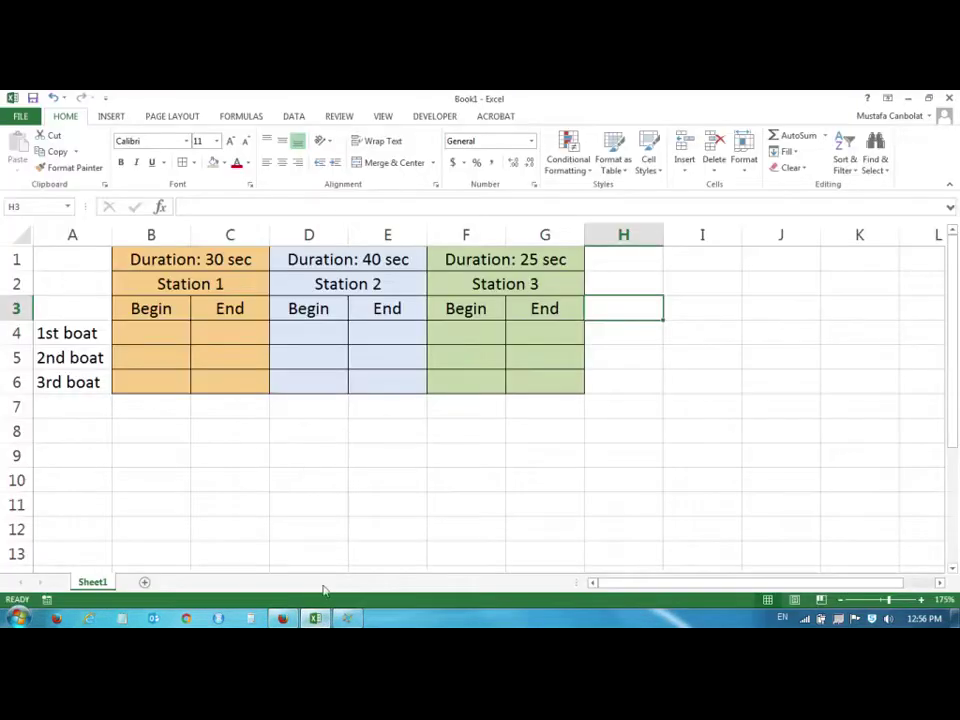
left_click(306, 448)
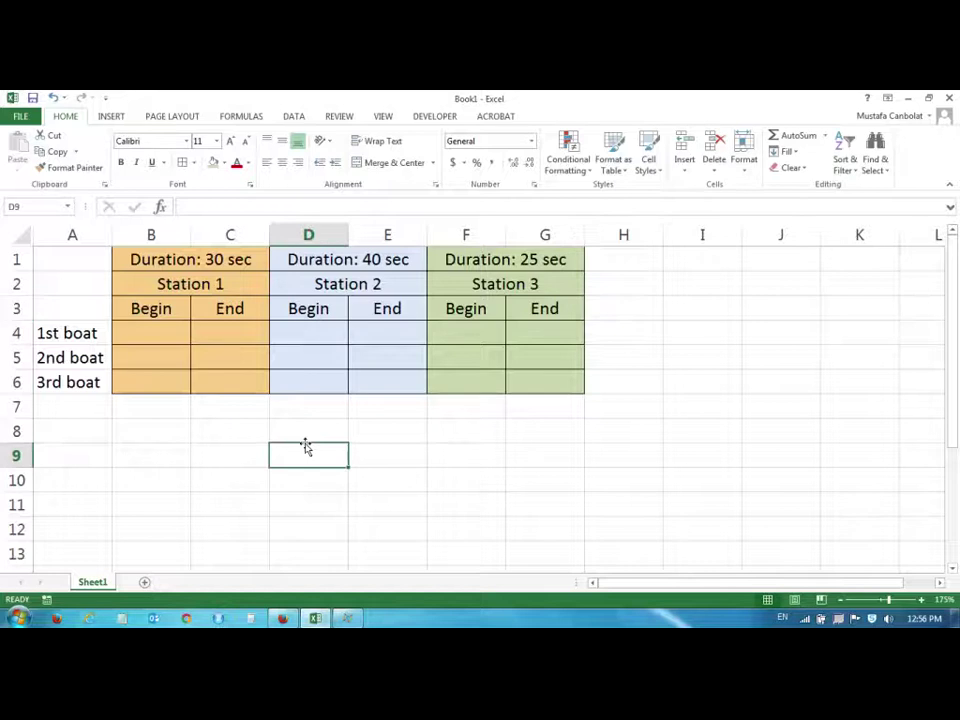
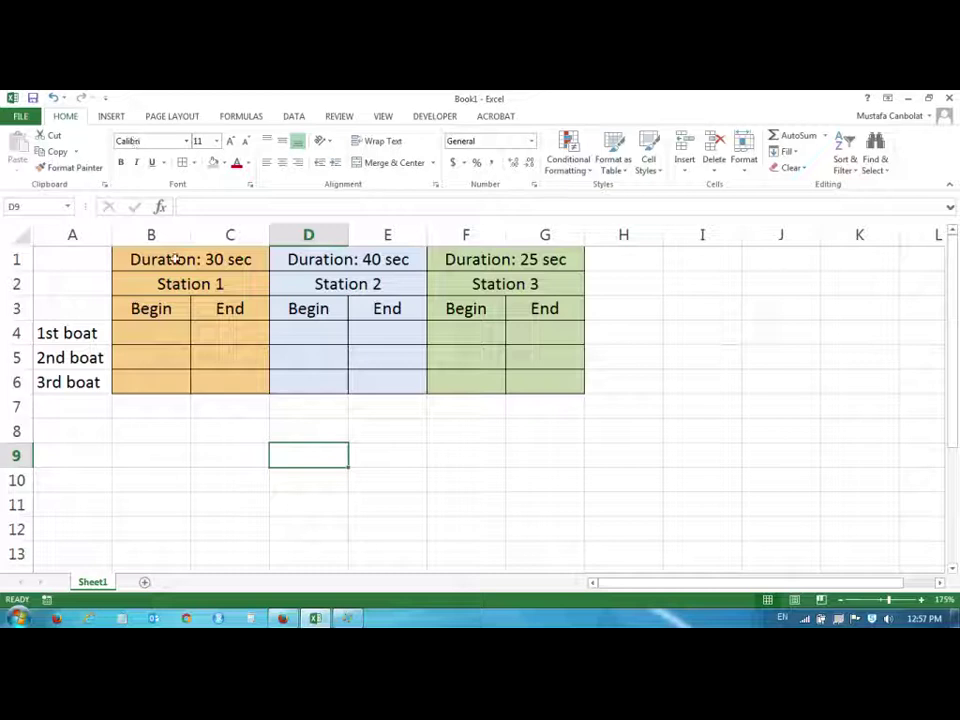
left_click(159, 331)
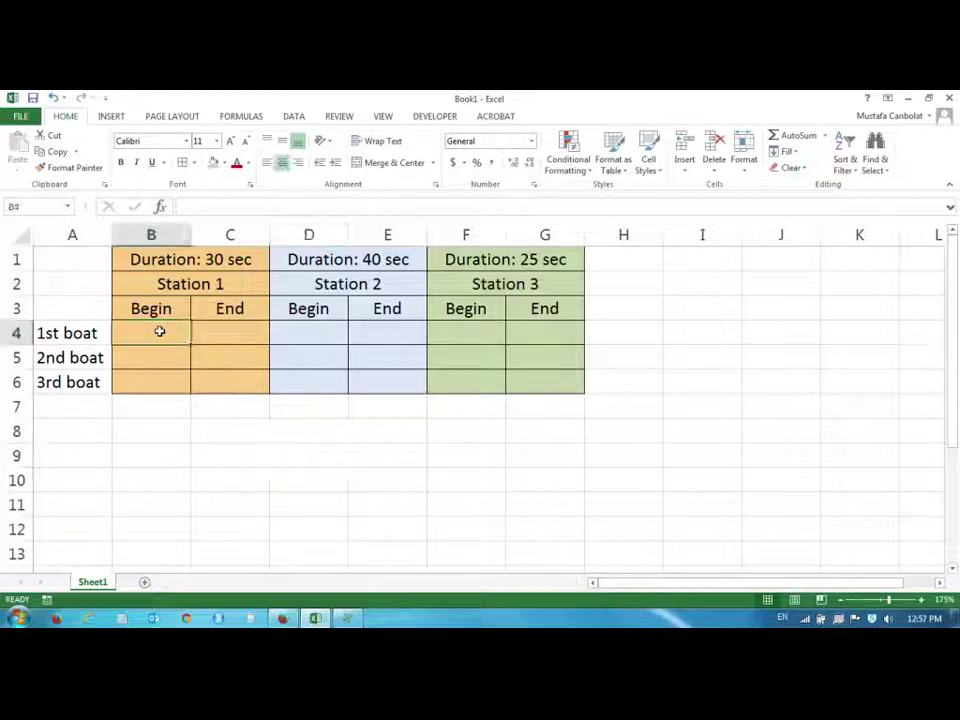
type("0")
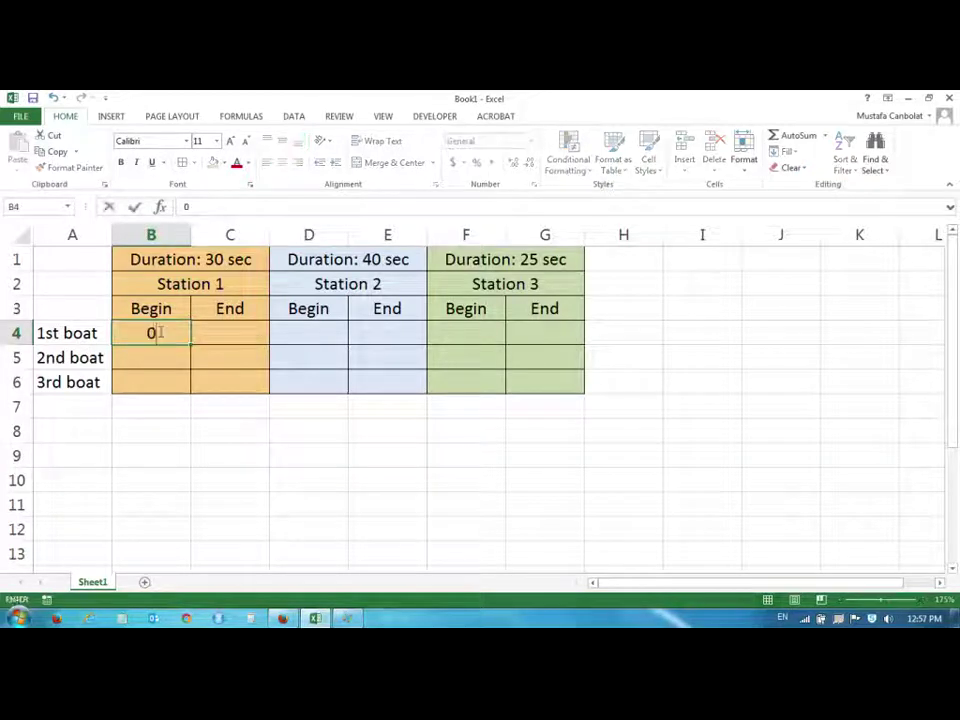
key("Tab")
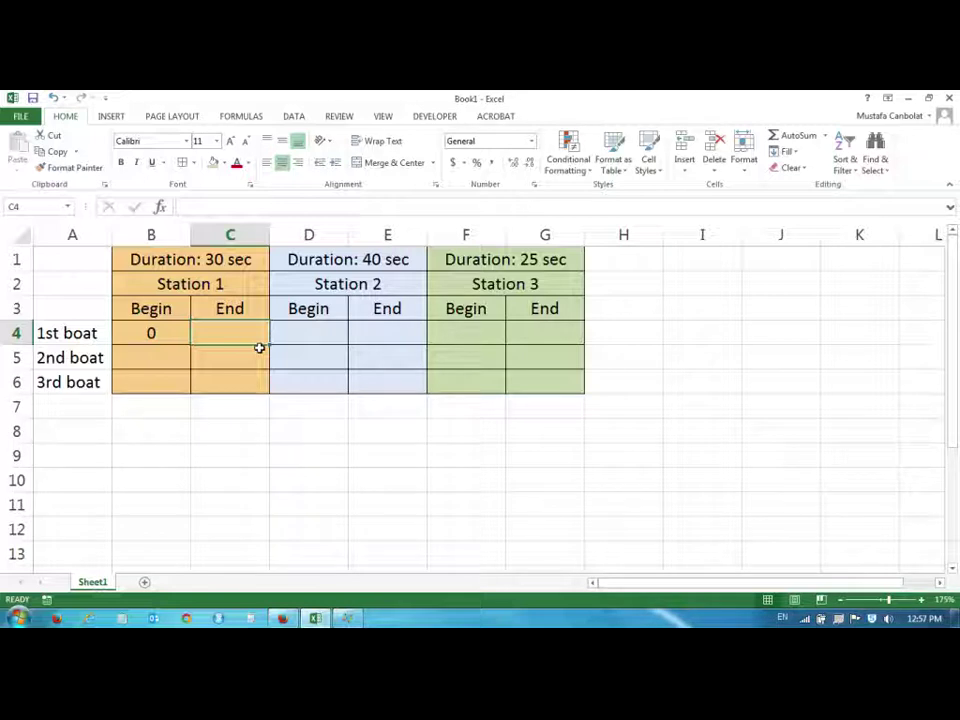
left_click(157, 333)
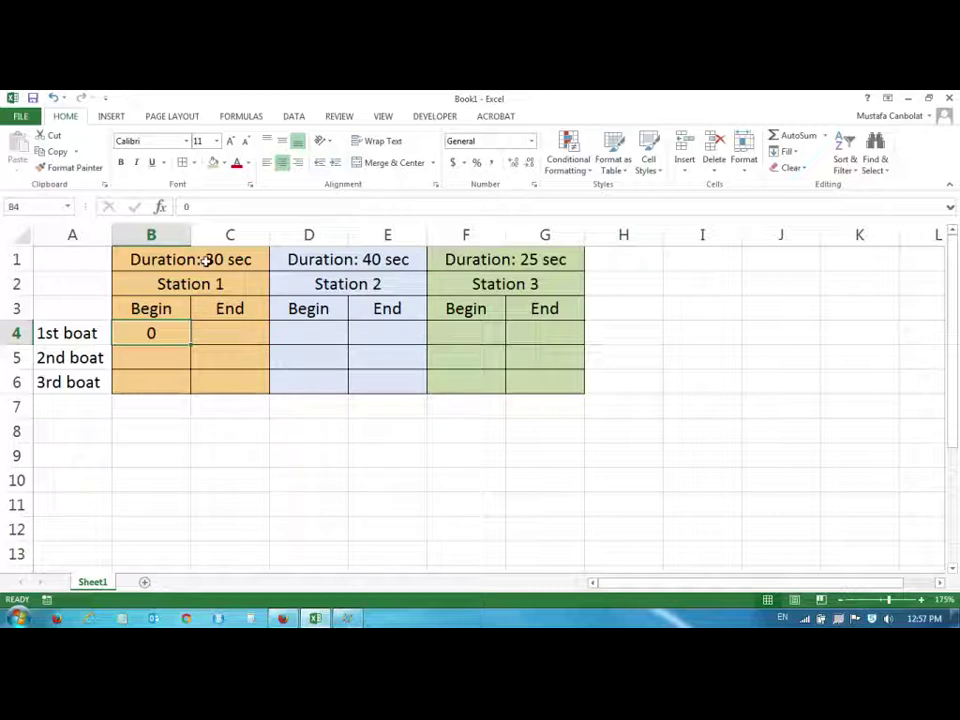
left_click(212, 335)
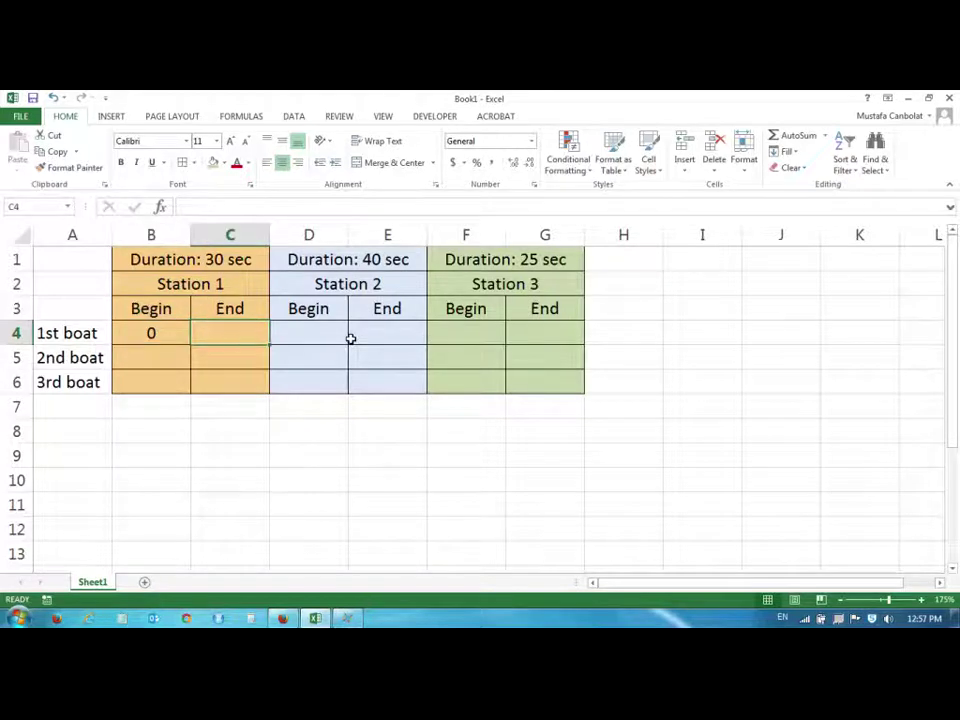
type("30")
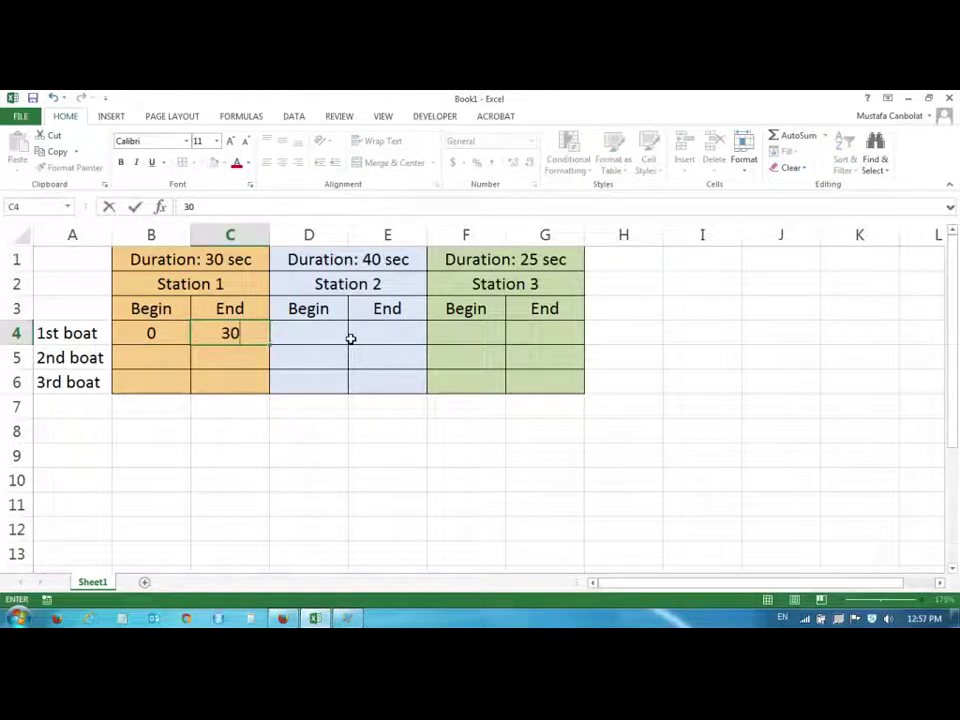
key("Tab")
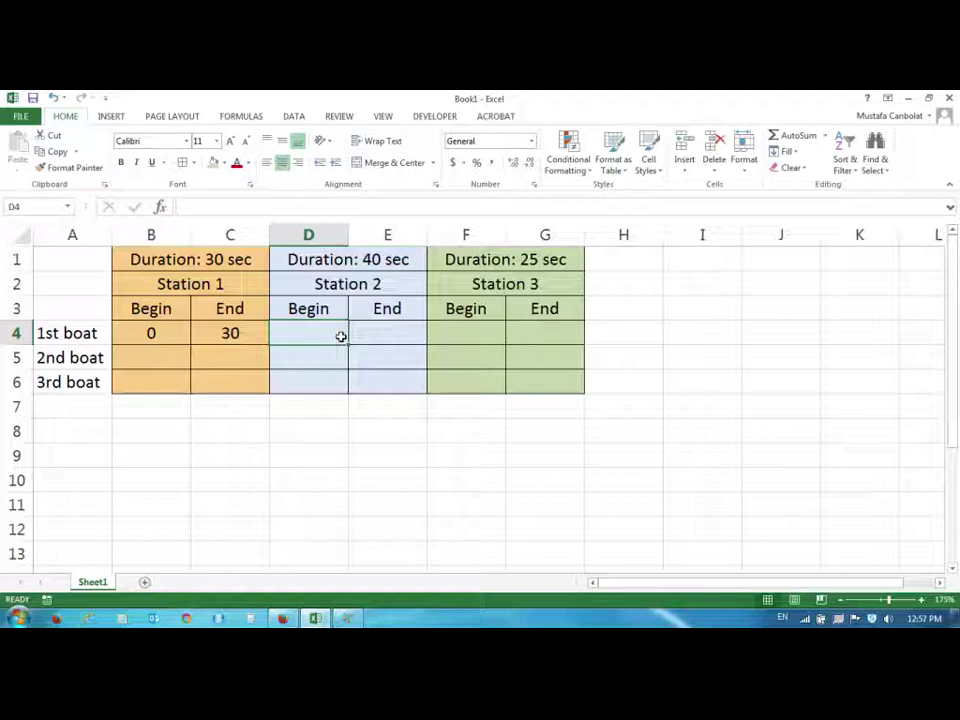
Enter the 1st boat's begin and end times: 30 and 70 for Station 2, 70 and 95 for Station 3
type("30")
key("Tab")
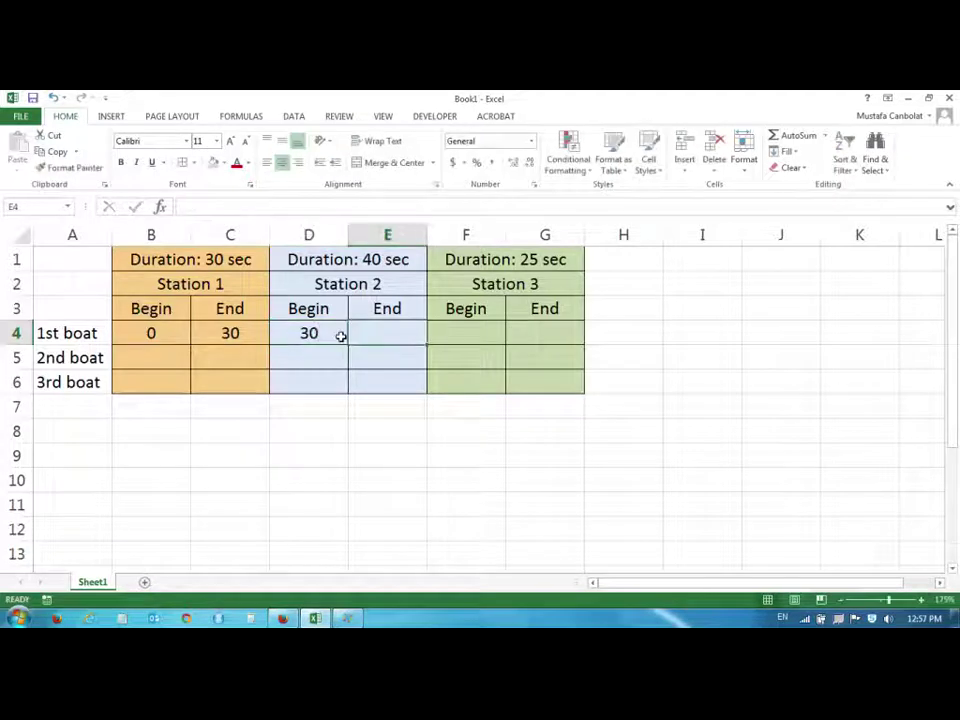
type("70")
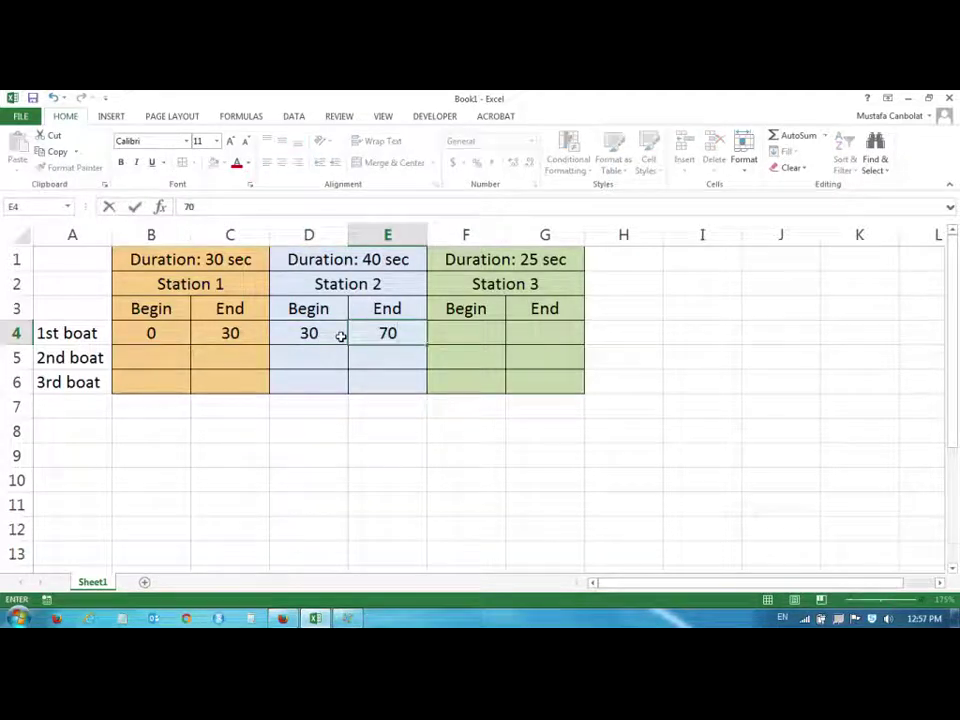
key("Tab")
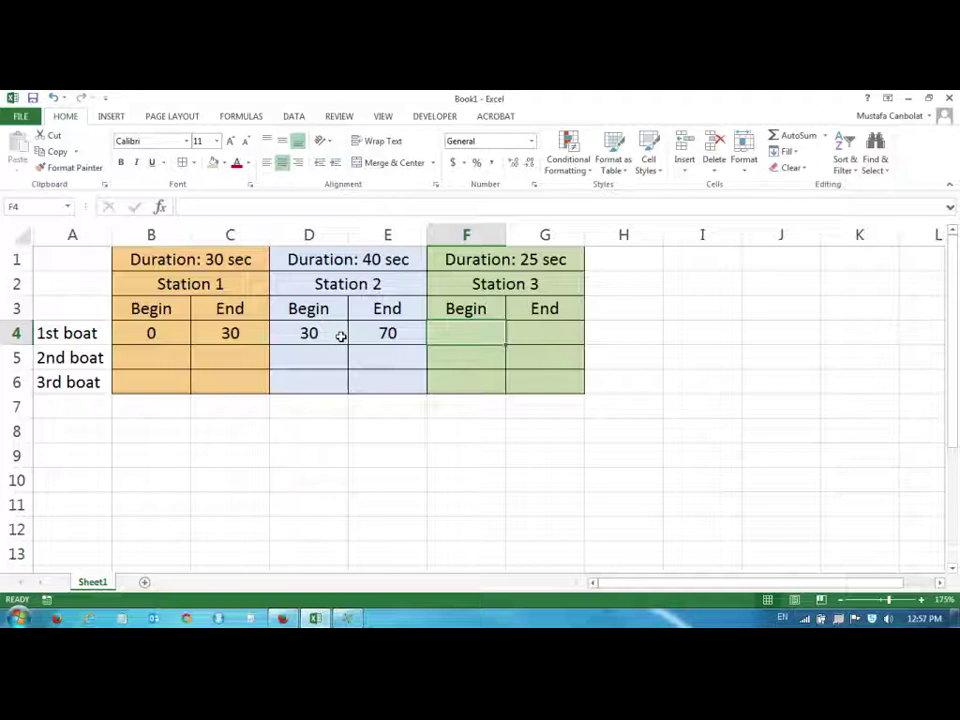
type("70")
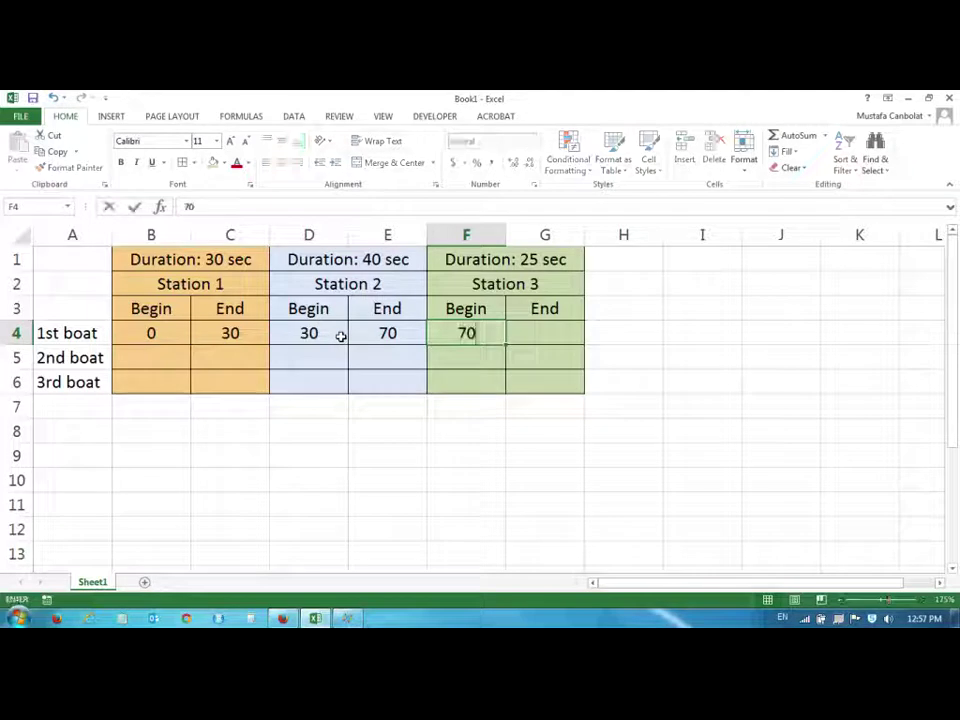
key("Tab")
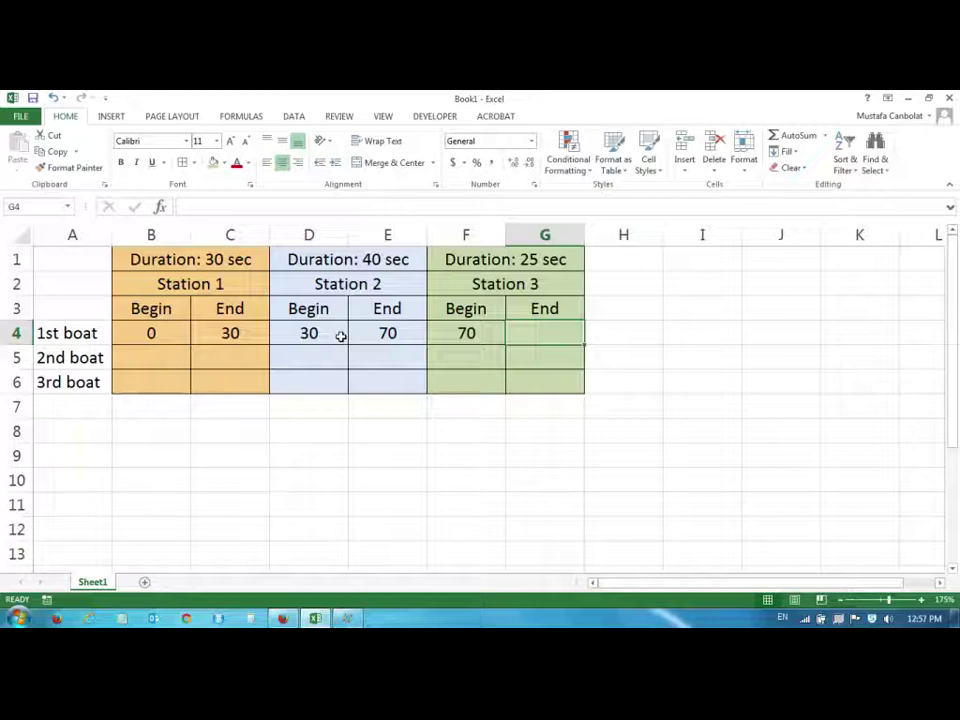
type("95")
key("Tab")
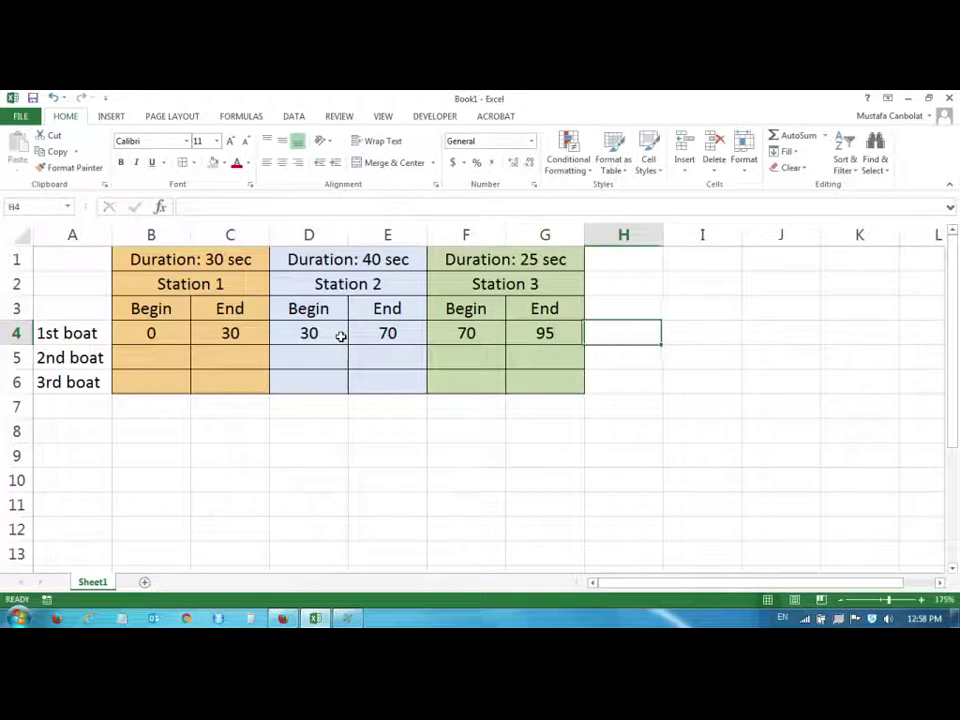
Add a "Ready by" heading in H3 beside Station 3's End column and enter 95 for the 1st boat
left_click(635, 302)
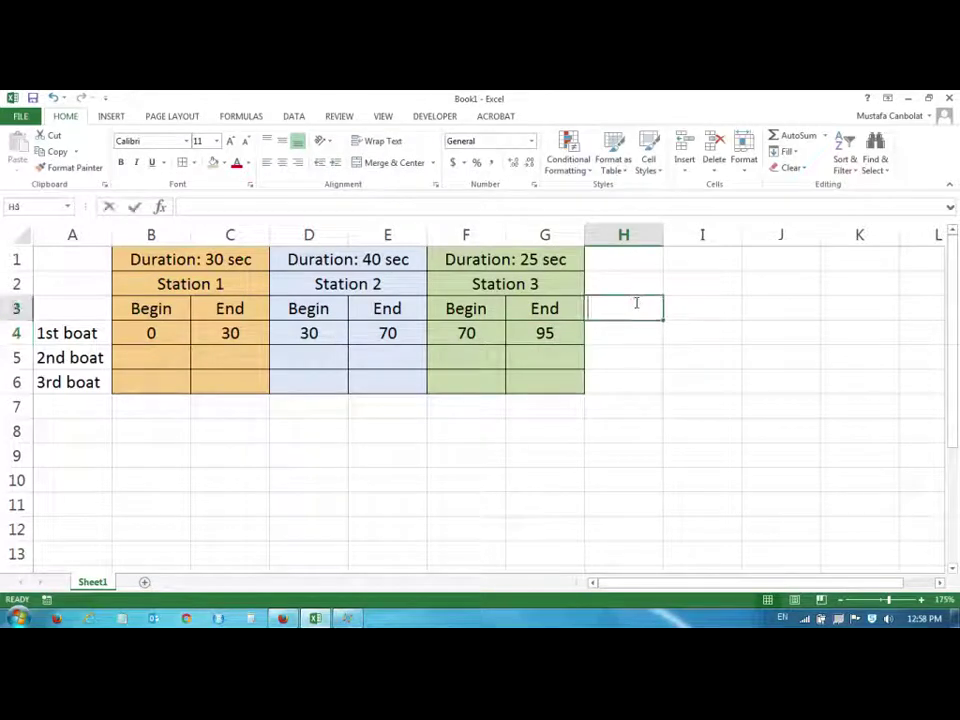
type("Ready by")
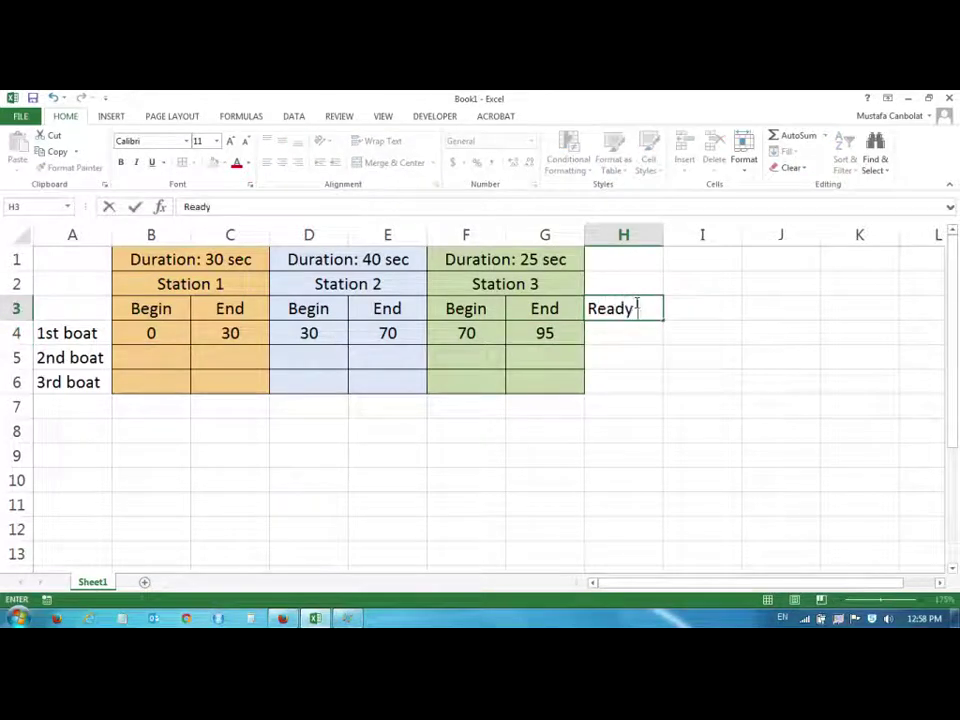
key("Return")
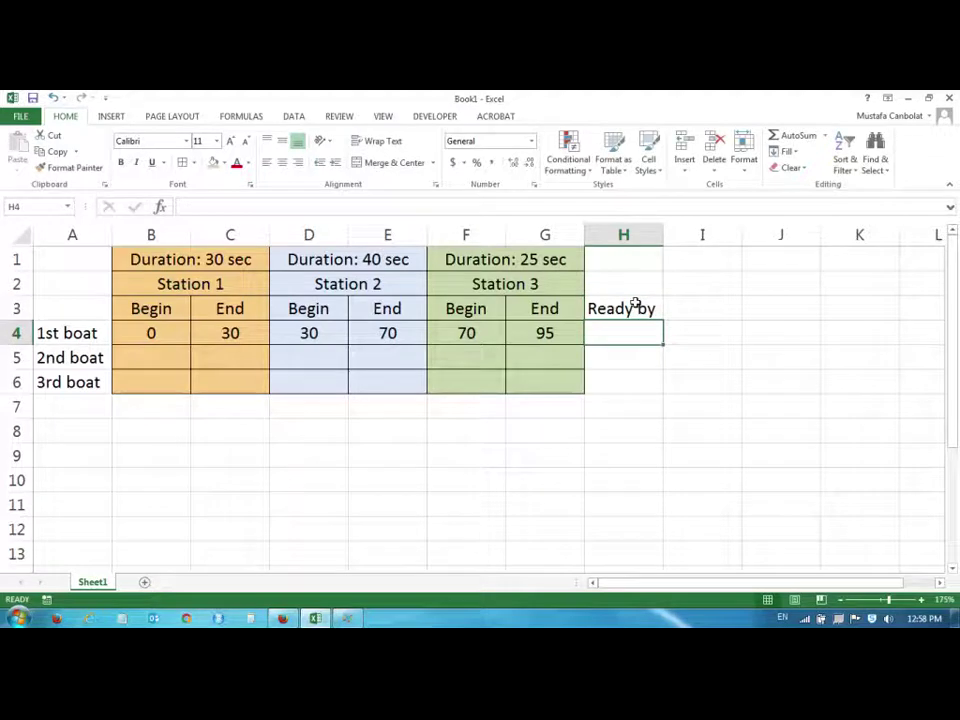
type("95")
key("Return")
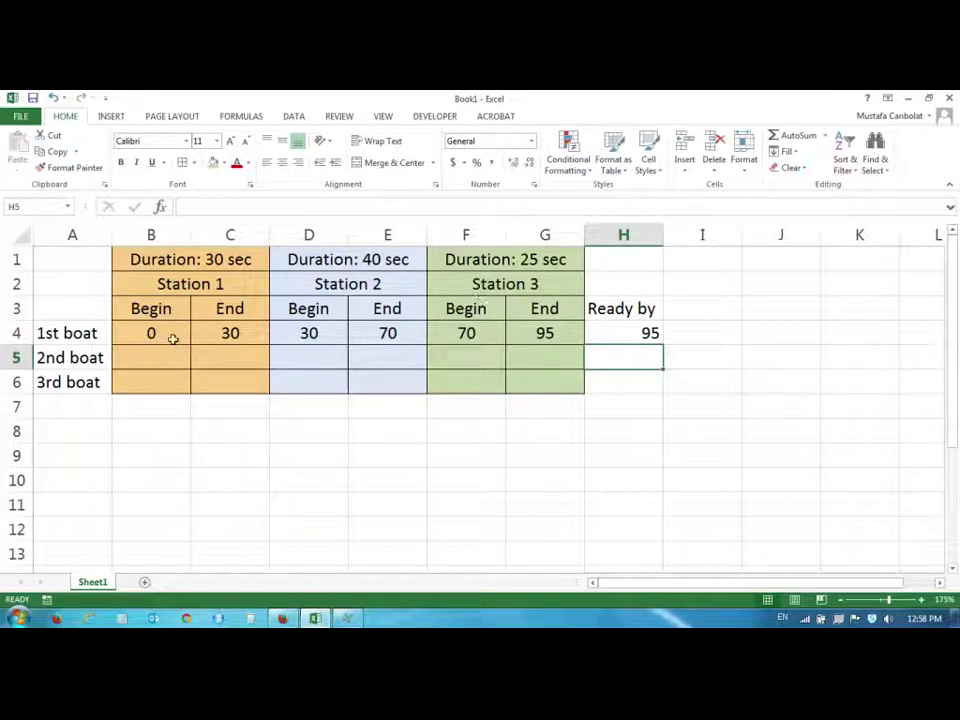
Label I1 "Flow Time", widen column I to fit the label, and enter "95 sec" in J1
left_click_drag(150, 332, 656, 334)
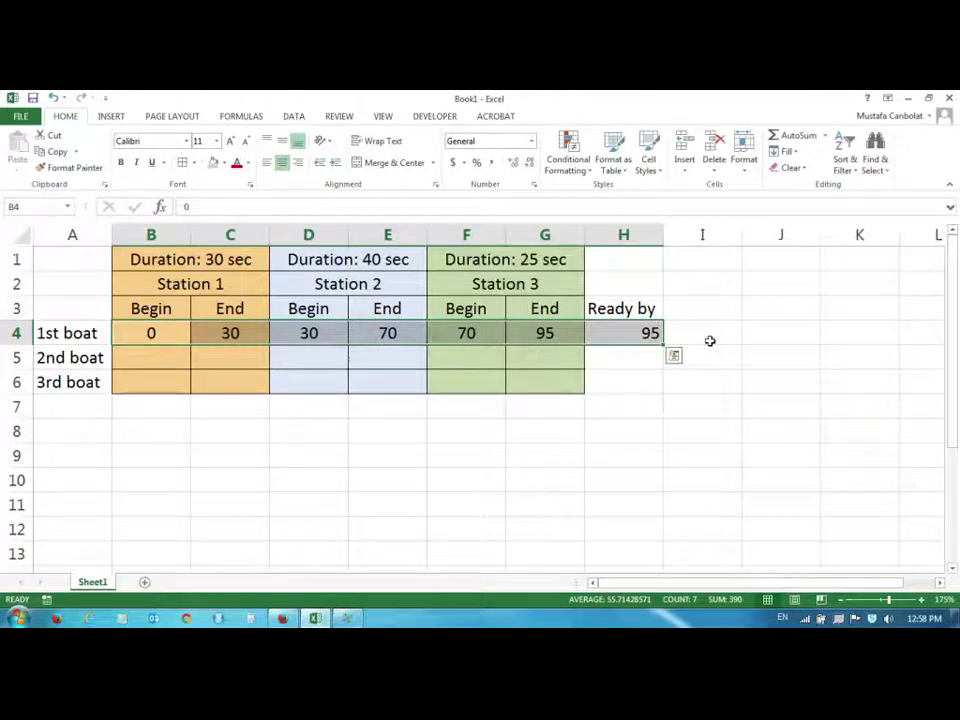
left_click(729, 257)
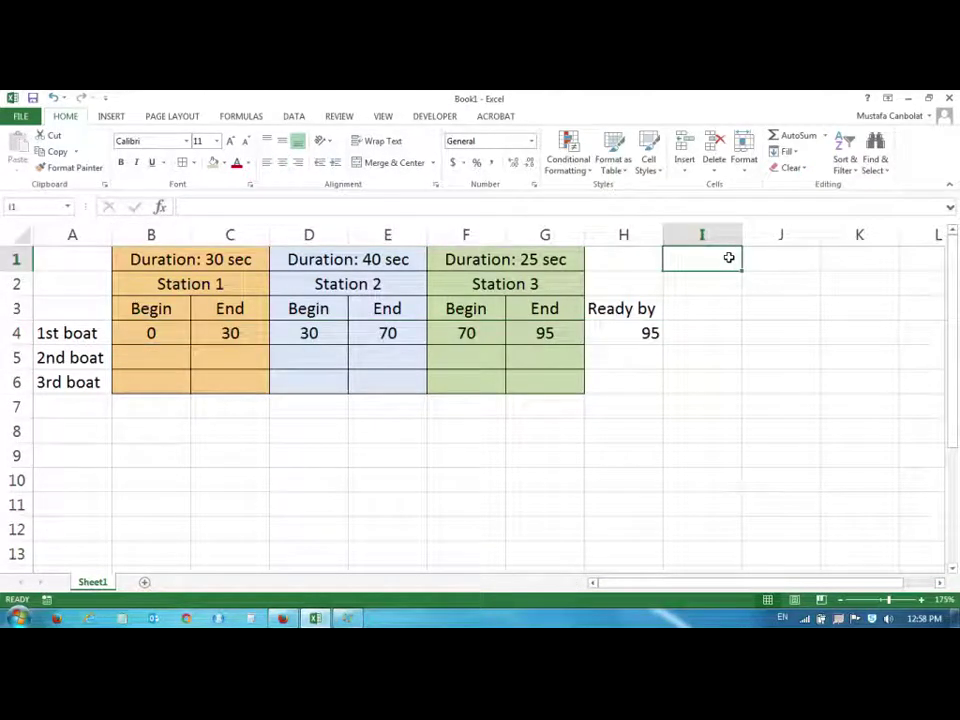
type("Flow")
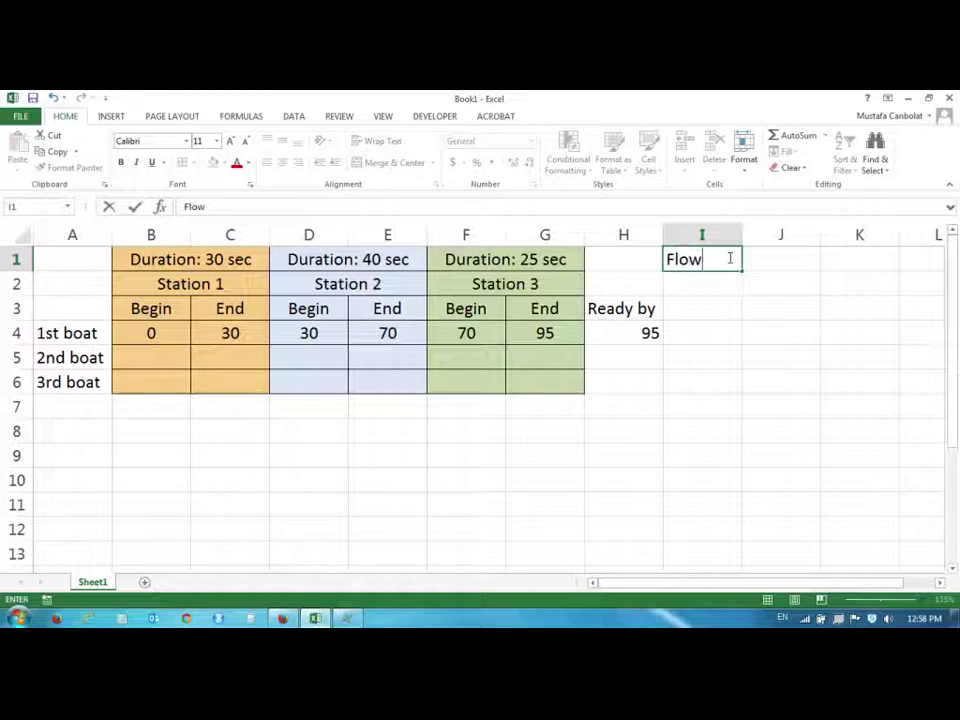
type(" Time")
key("Tab")
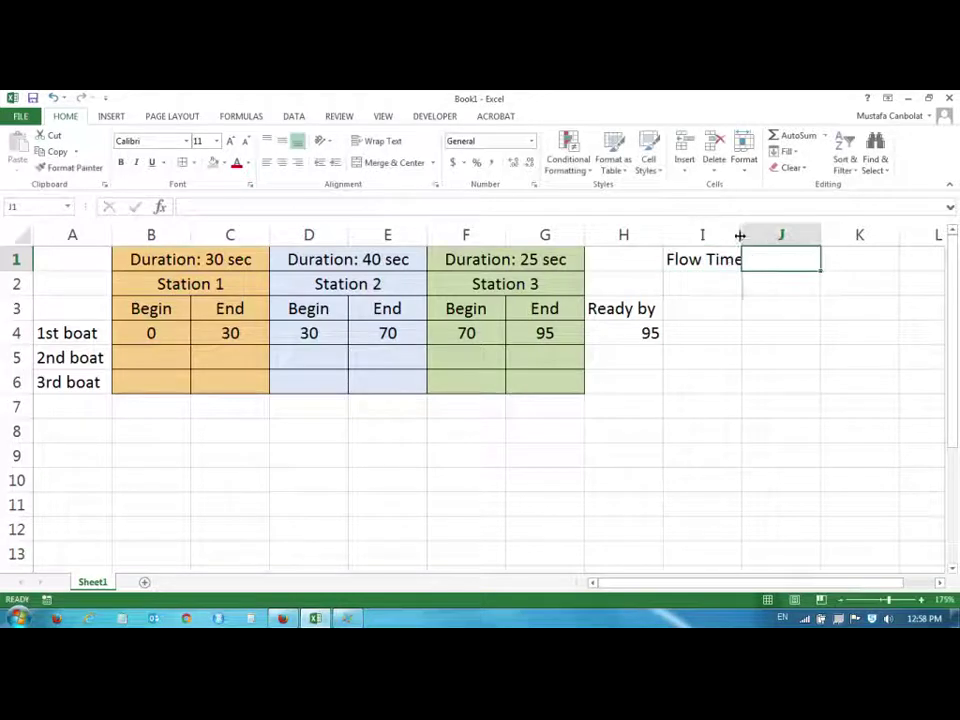
left_click_drag(743, 234, 751, 233)
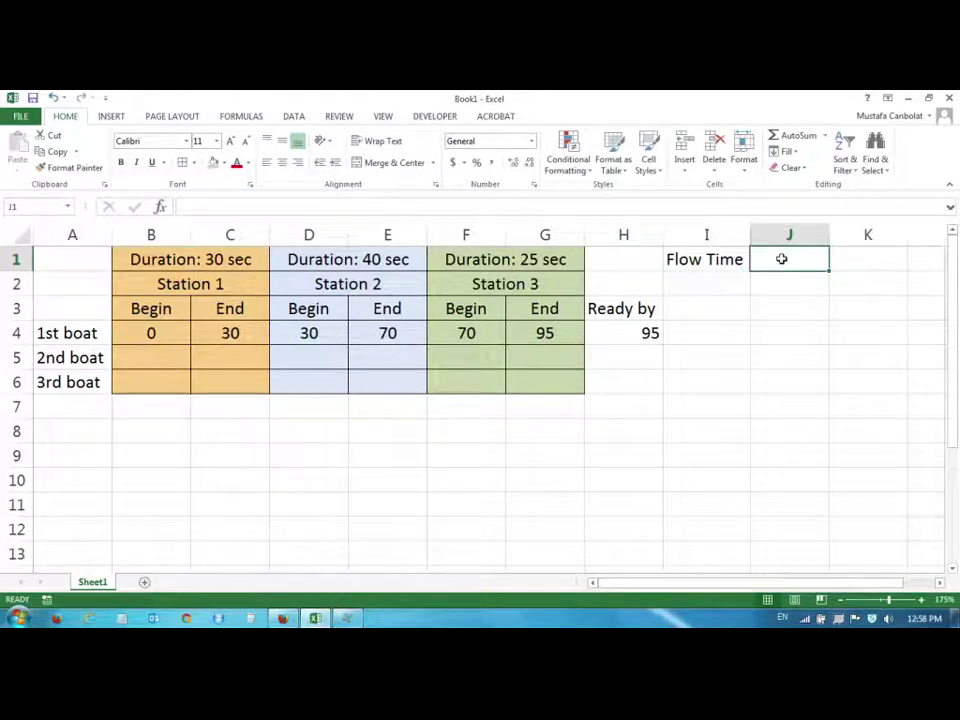
type("95 sec")
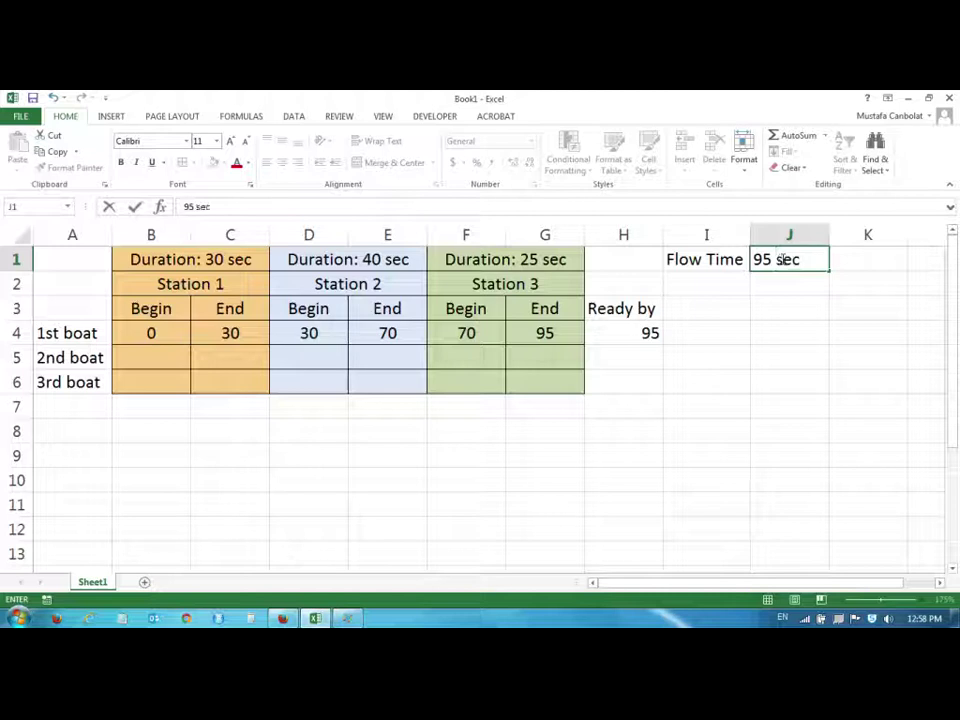
key("Return")
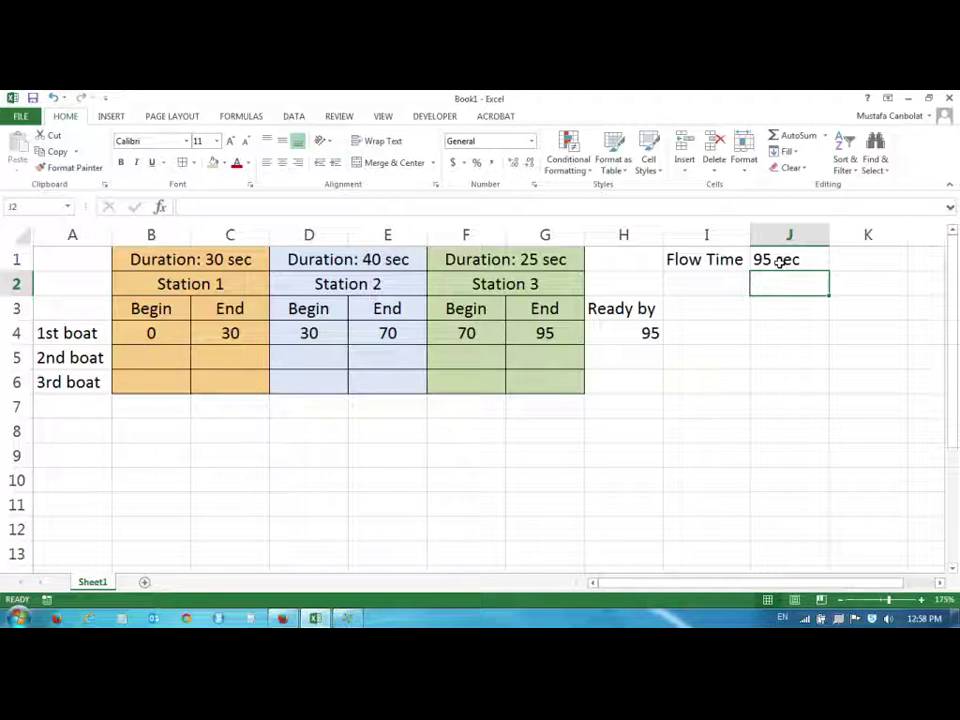
left_click(715, 284)
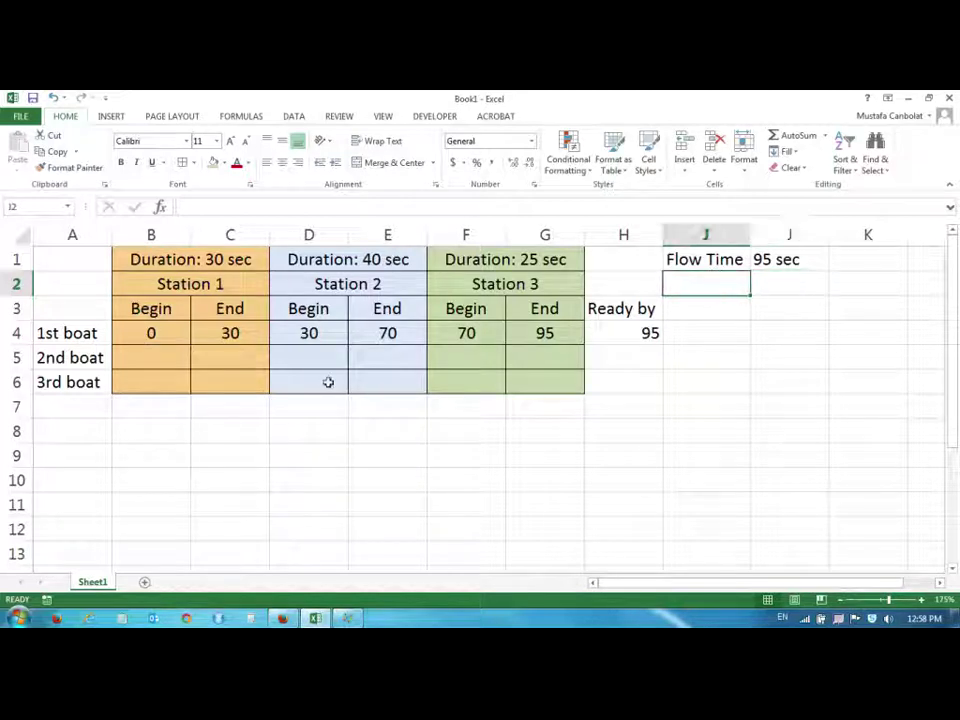
Enter the 2nd boat's Station 1 begin time 30 and end time 60
left_click(147, 359)
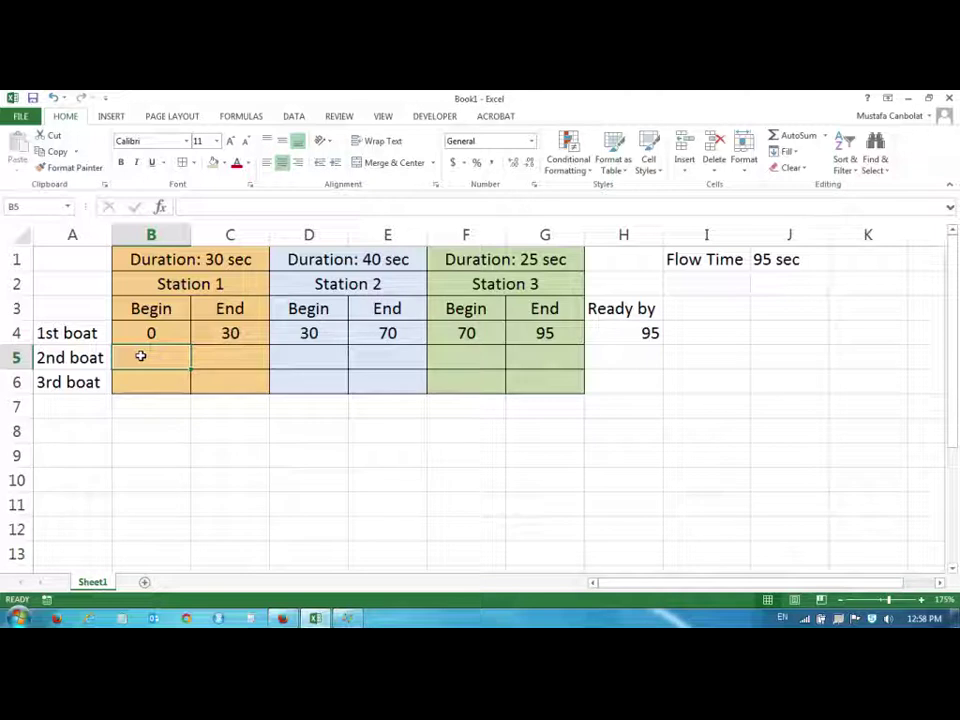
type("30")
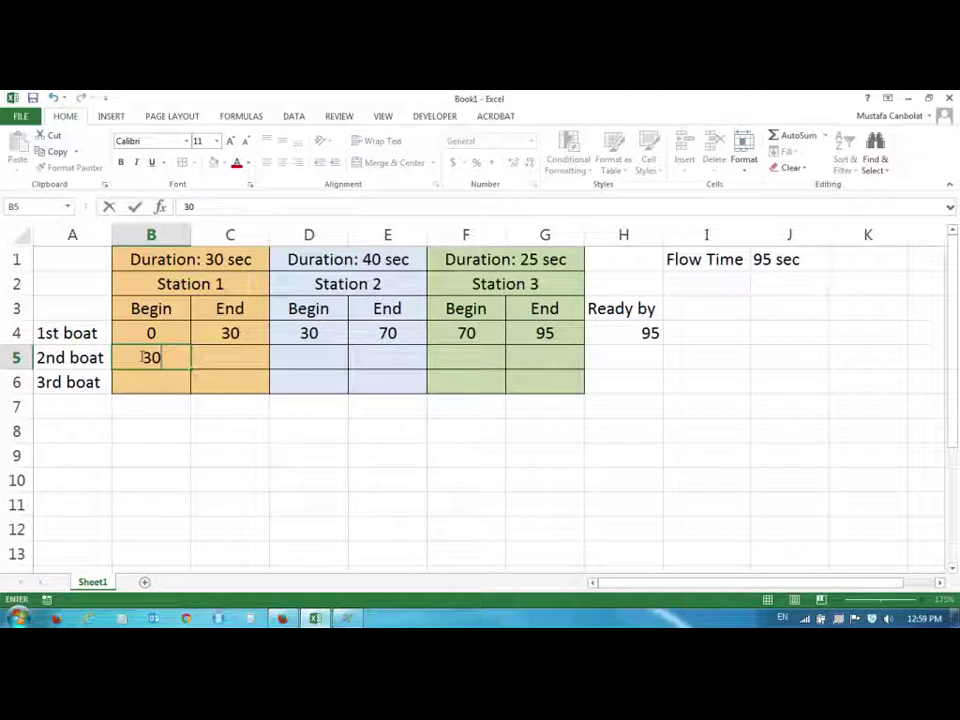
key("Tab")
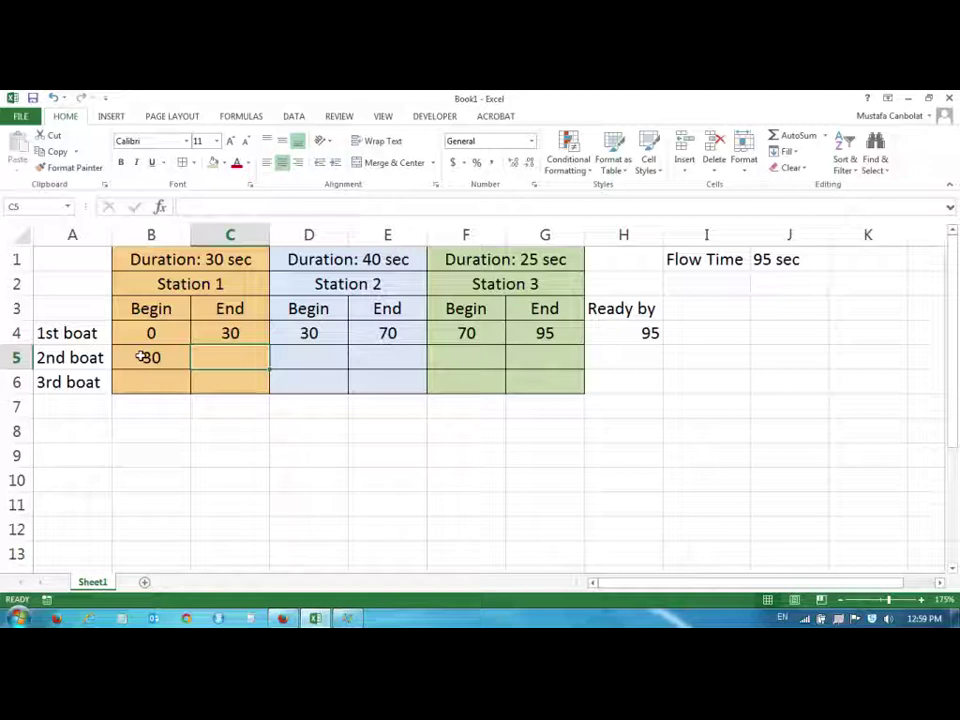
left_click(145, 357)
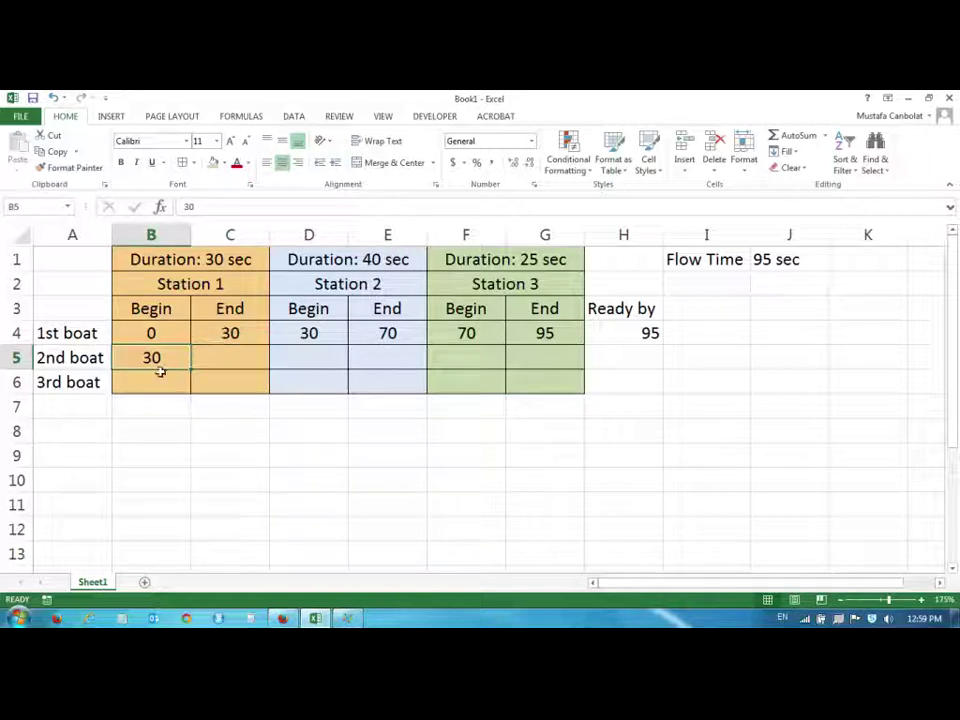
left_click(237, 363)
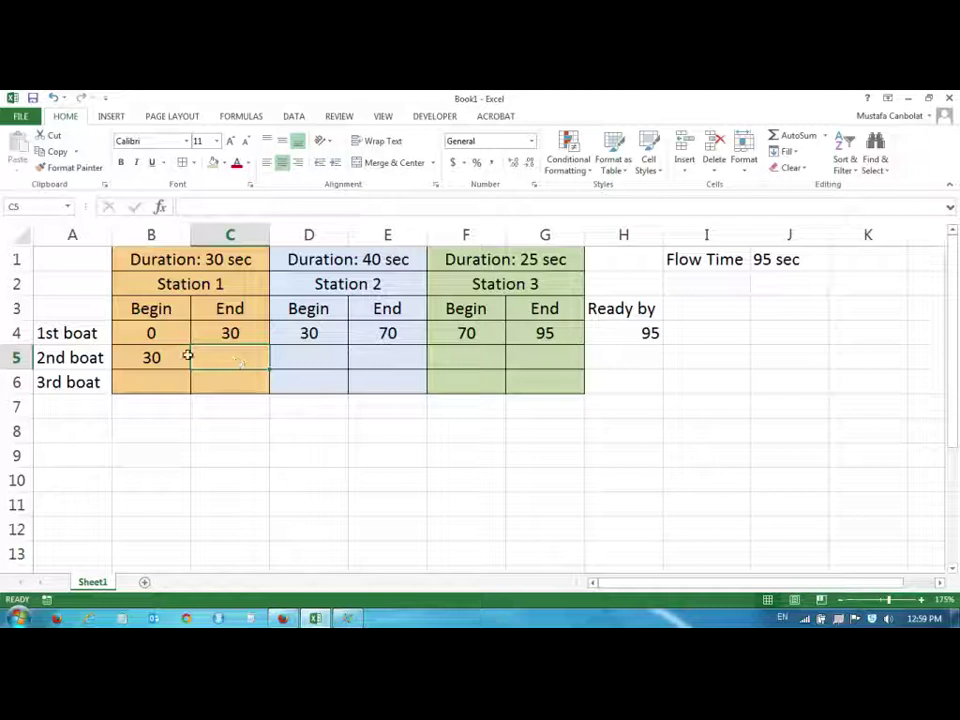
type("60")
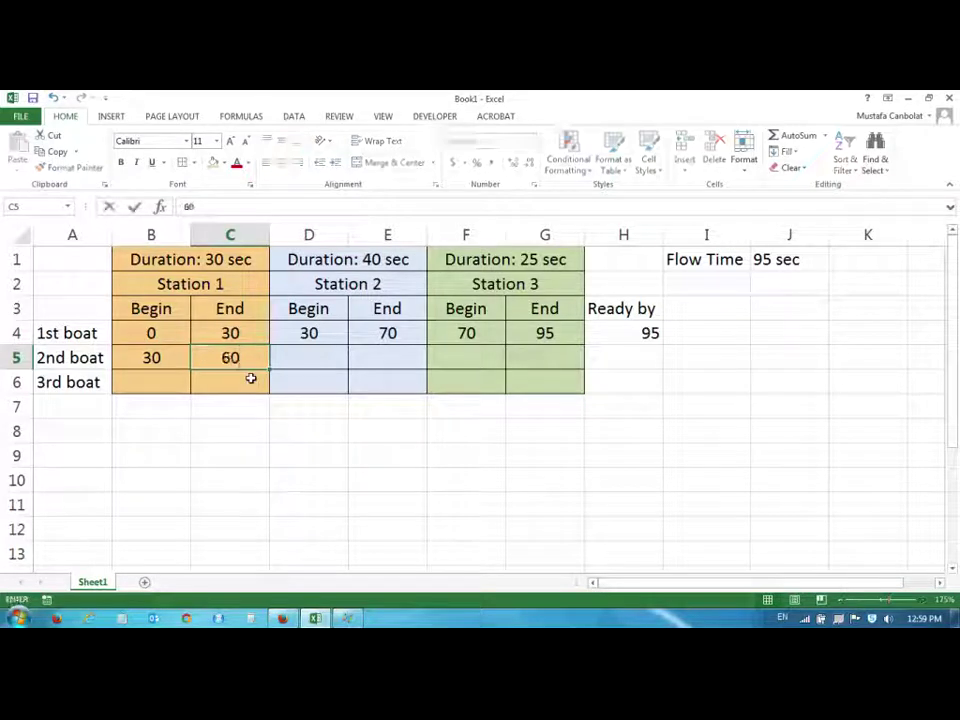
key("Tab")
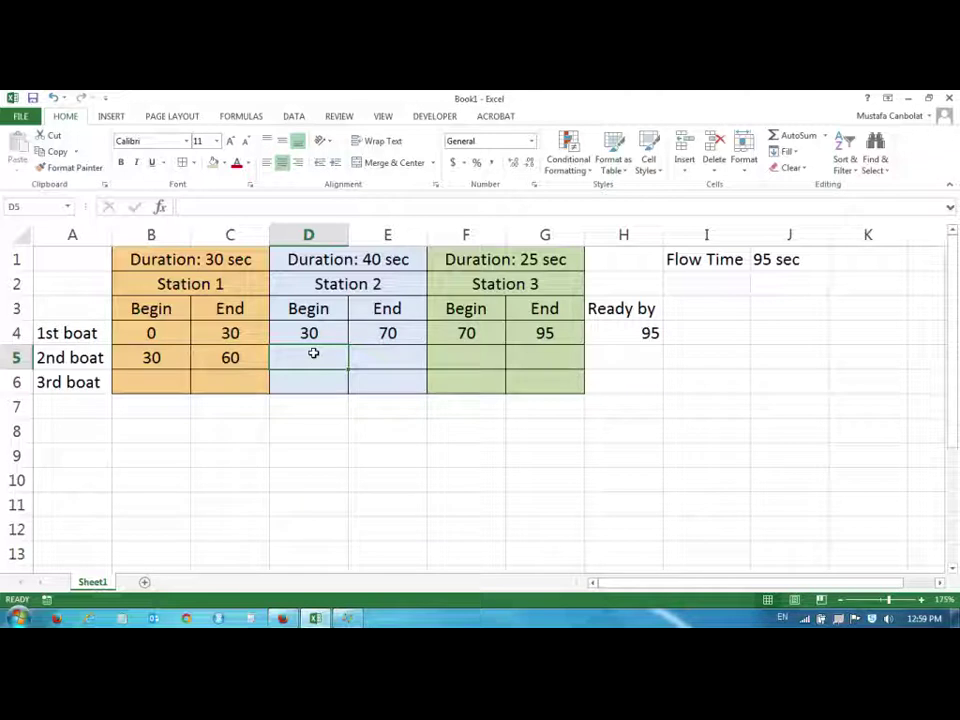
Enter the 2nd boat's Station 2 begin time 70, matching the 1st boat's end there, and end time 110
left_click(246, 358)
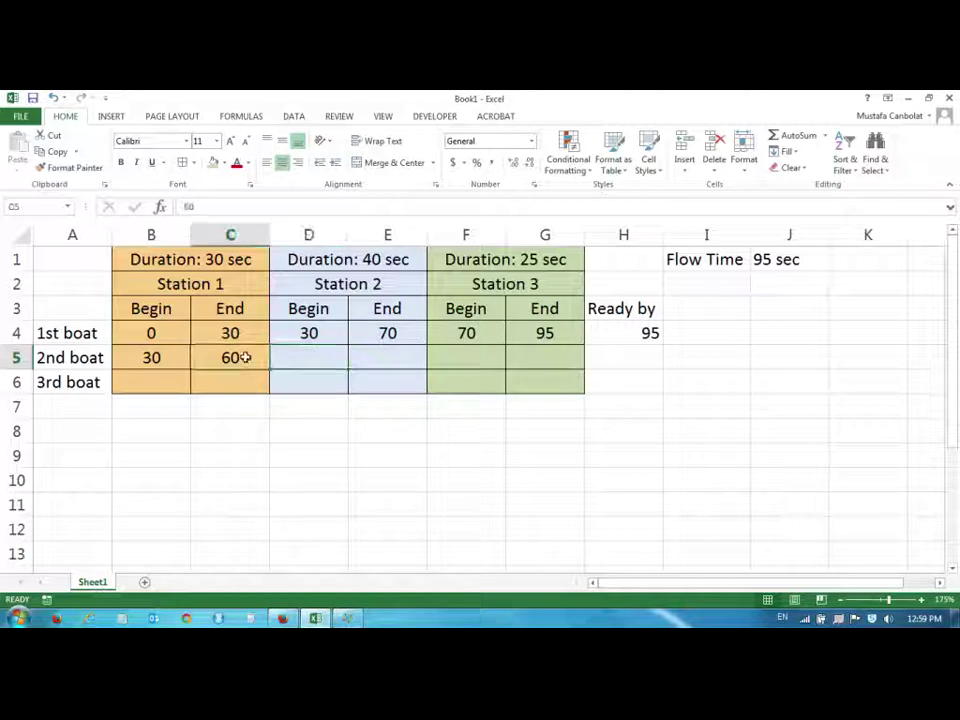
left_click(297, 354)
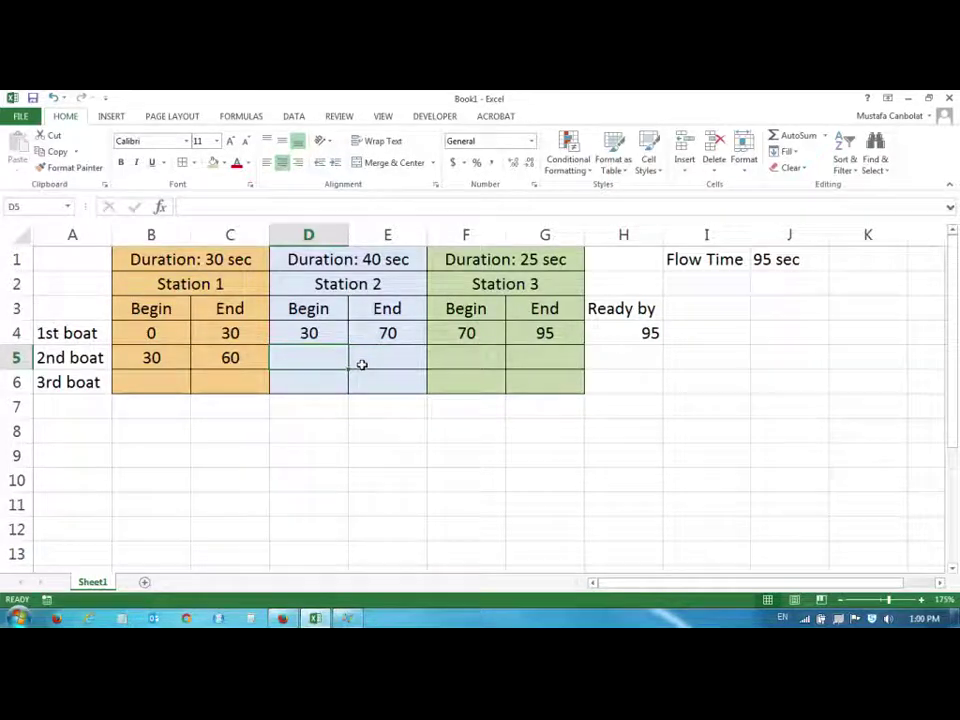
type("70")
key("Tab")
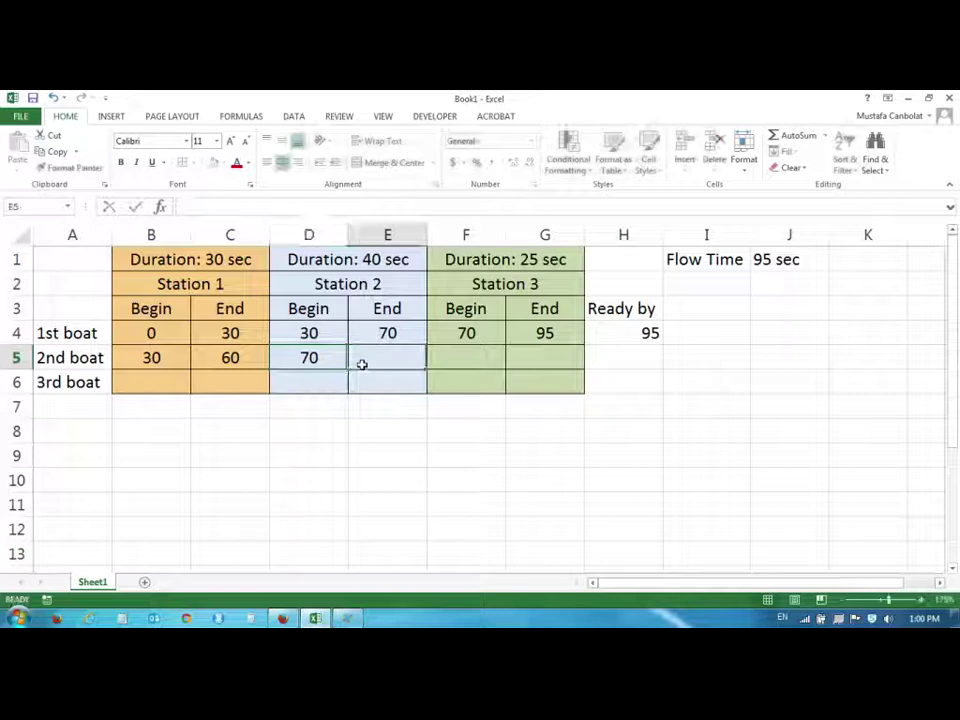
left_click_drag(229, 358, 309, 357)
left_click(384, 333)
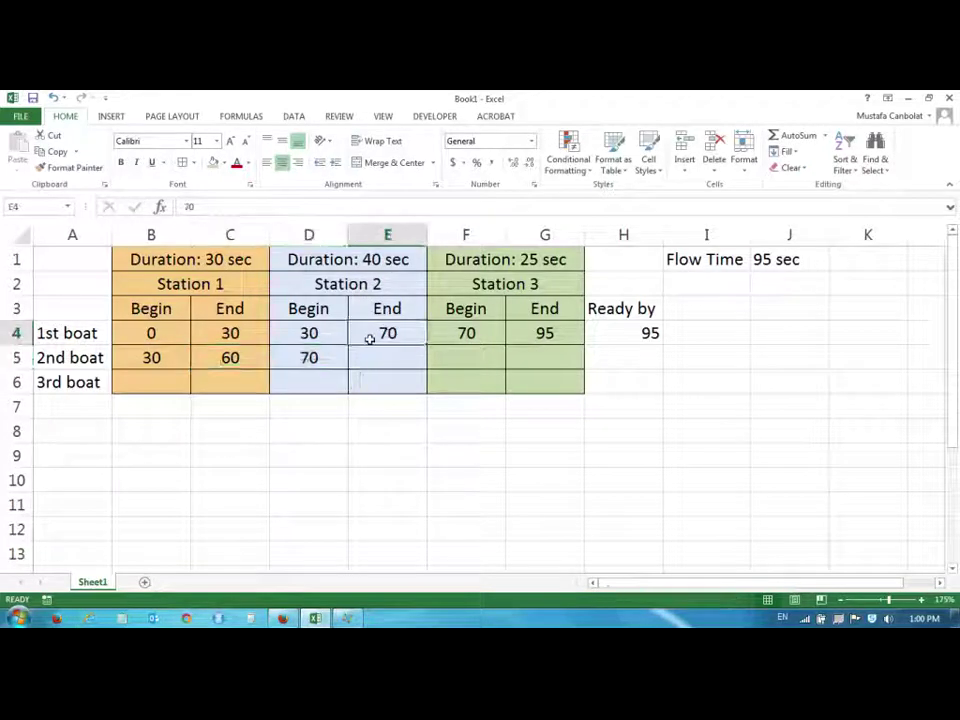
left_click(335, 357)
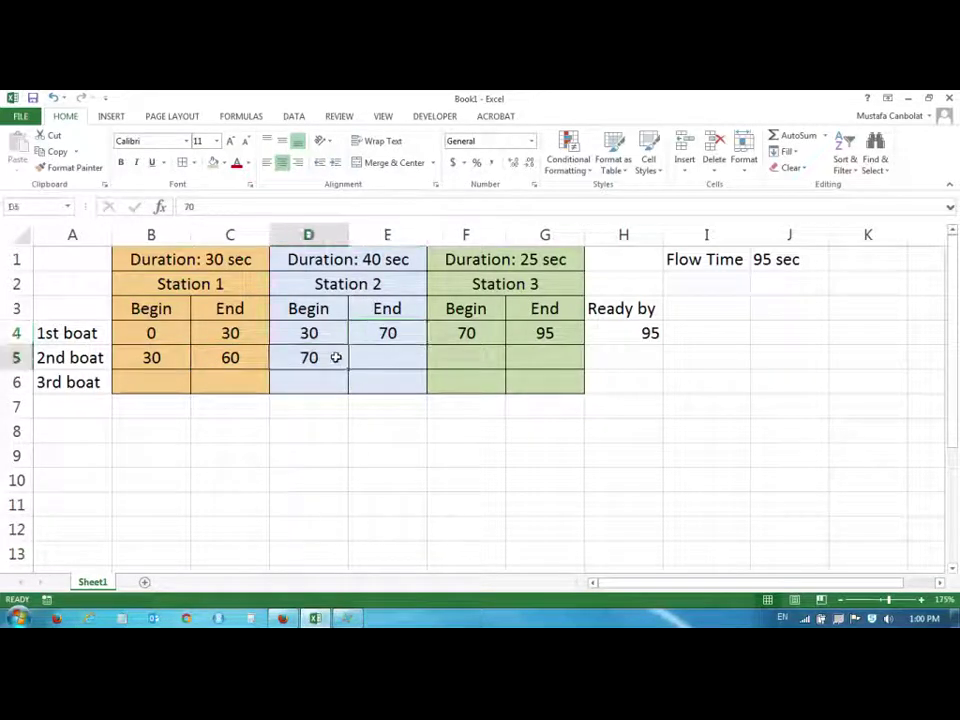
left_click(390, 333)
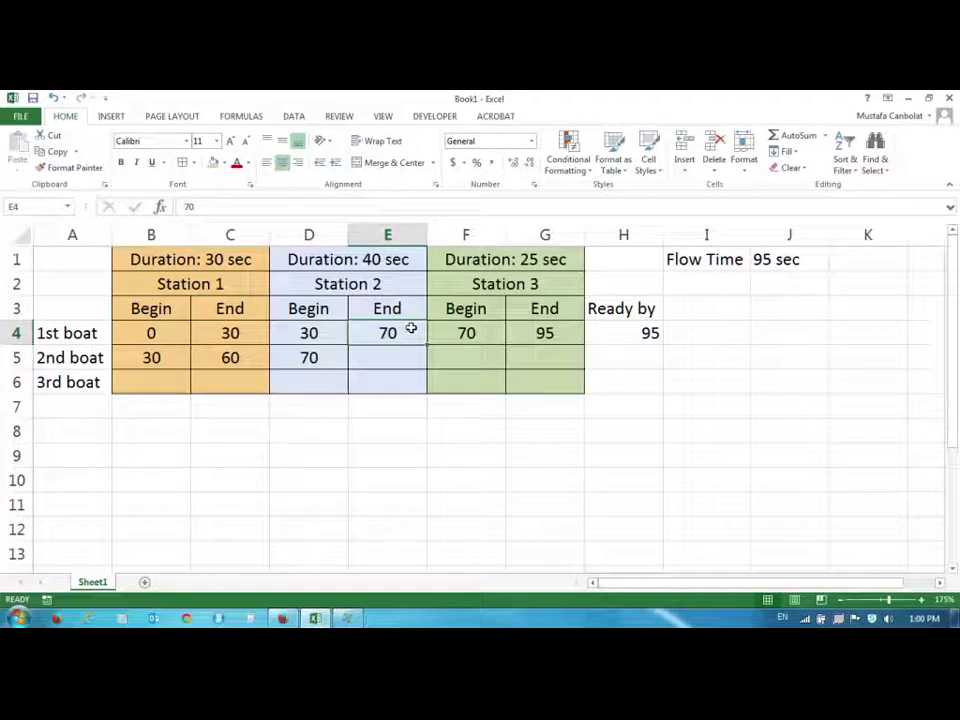
left_click(330, 360)
left_click(366, 358)
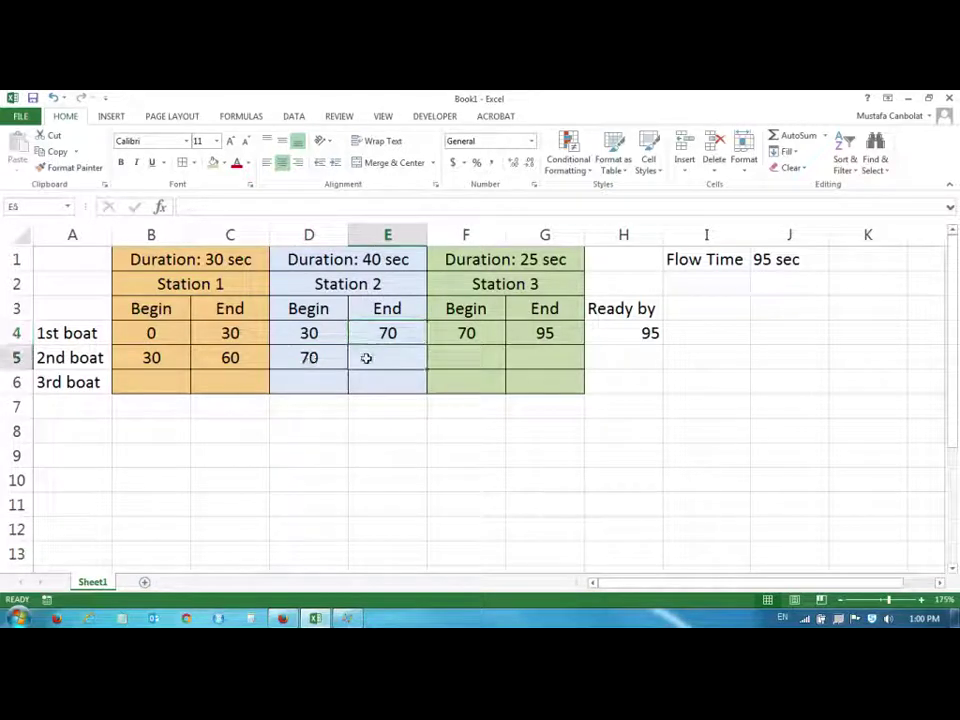
type("11")
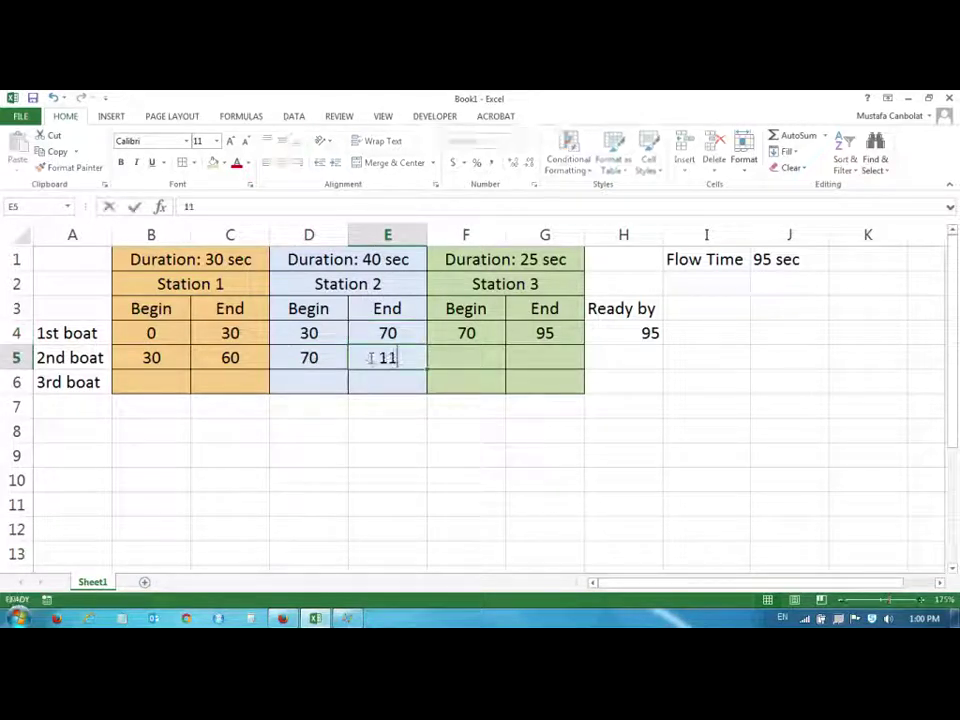
type("0")
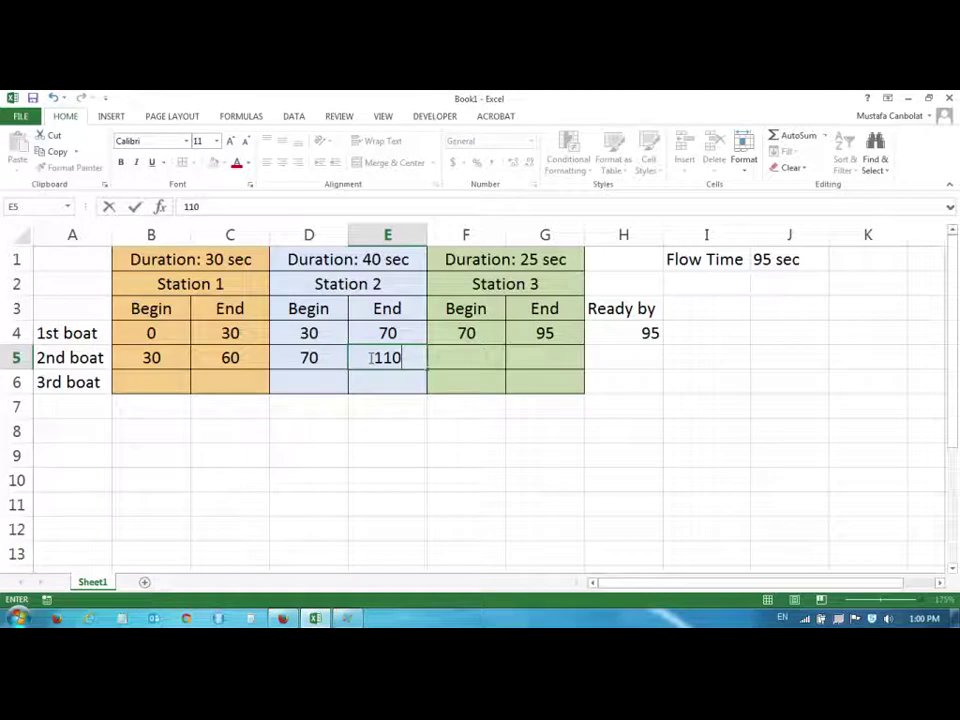
key("Tab")
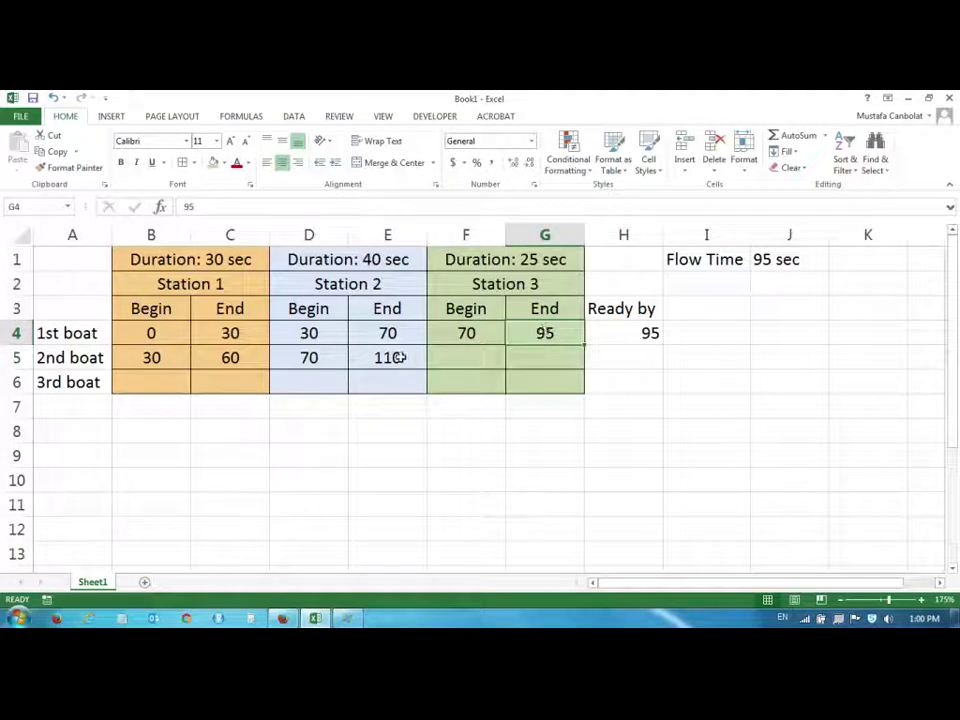
Enter the 2nd boat's Station 3 begin time 110 and end time 135, and its "Ready by" time 135
left_click(397, 357)
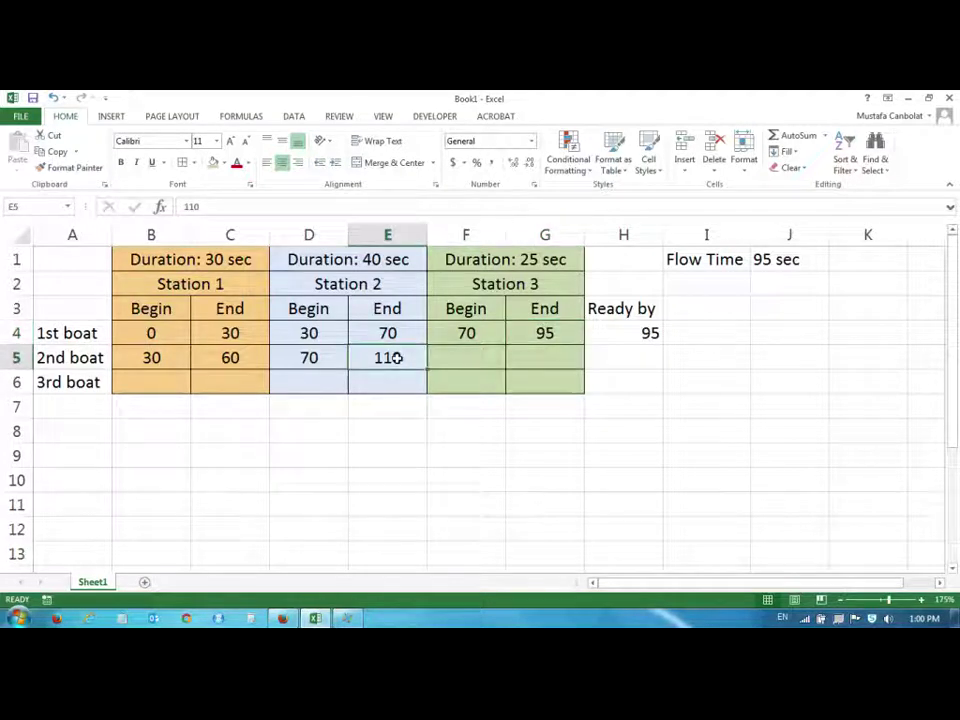
left_click(64, 357)
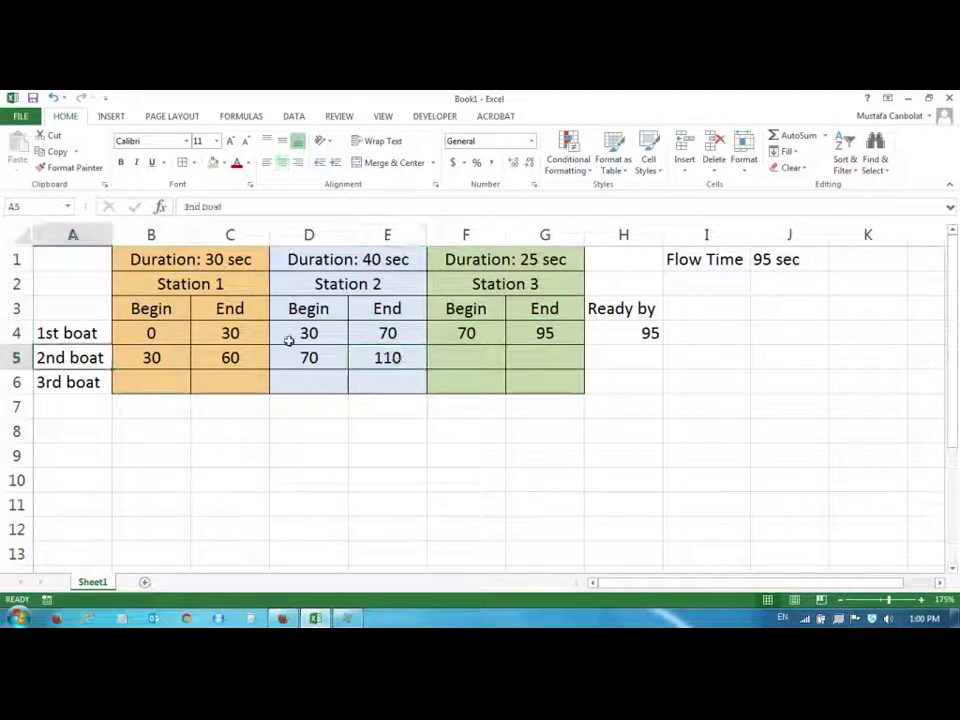
left_click(390, 357)
left_click(467, 357)
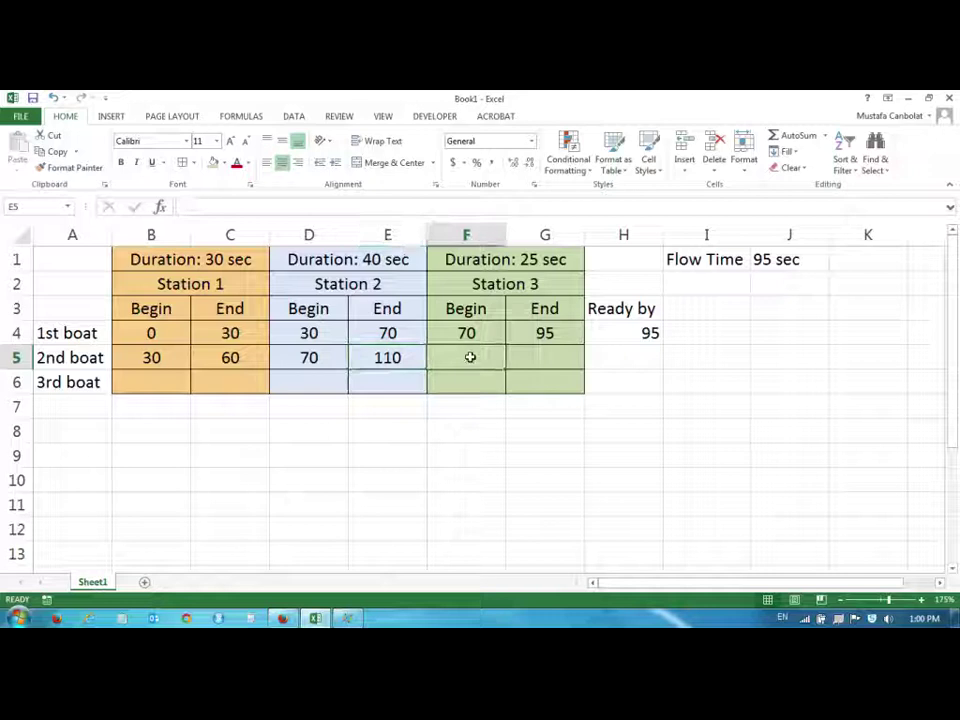
type("110")
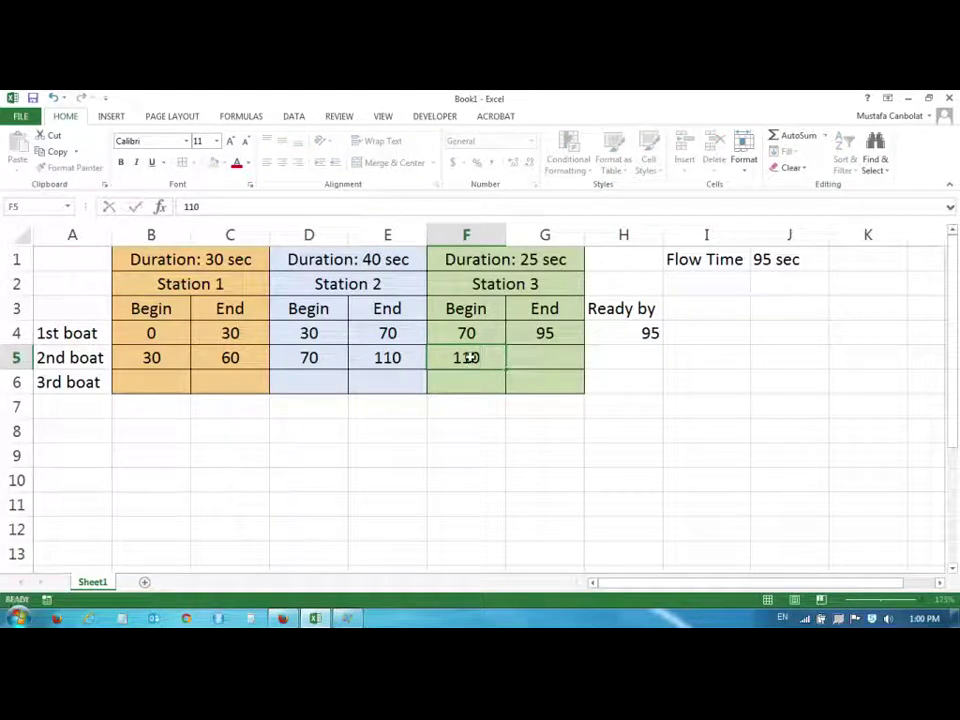
key("Tab")
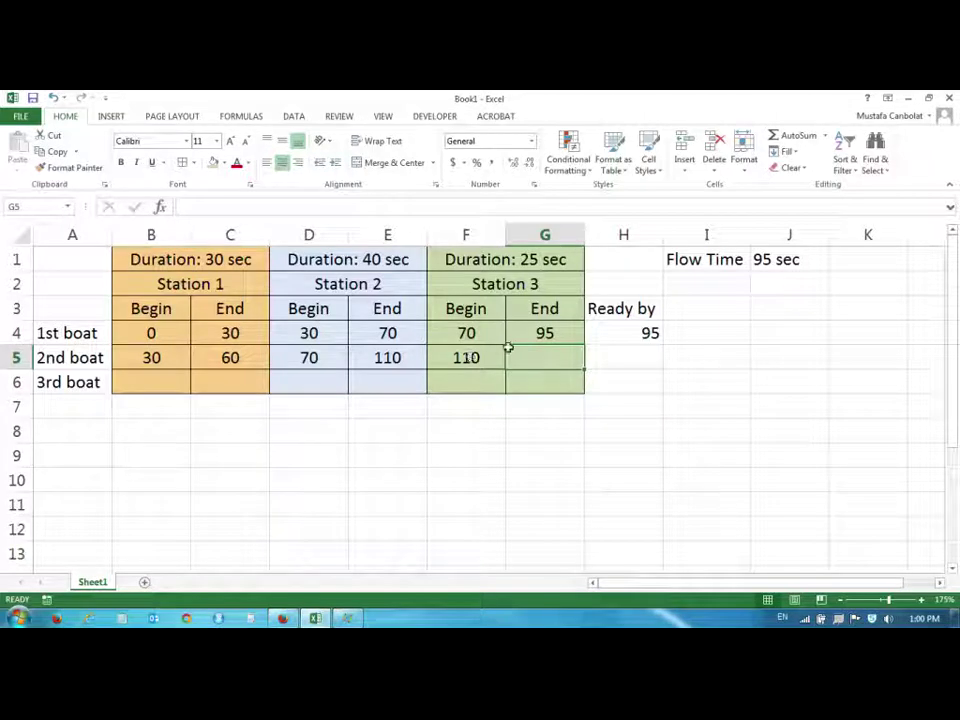
type("135")
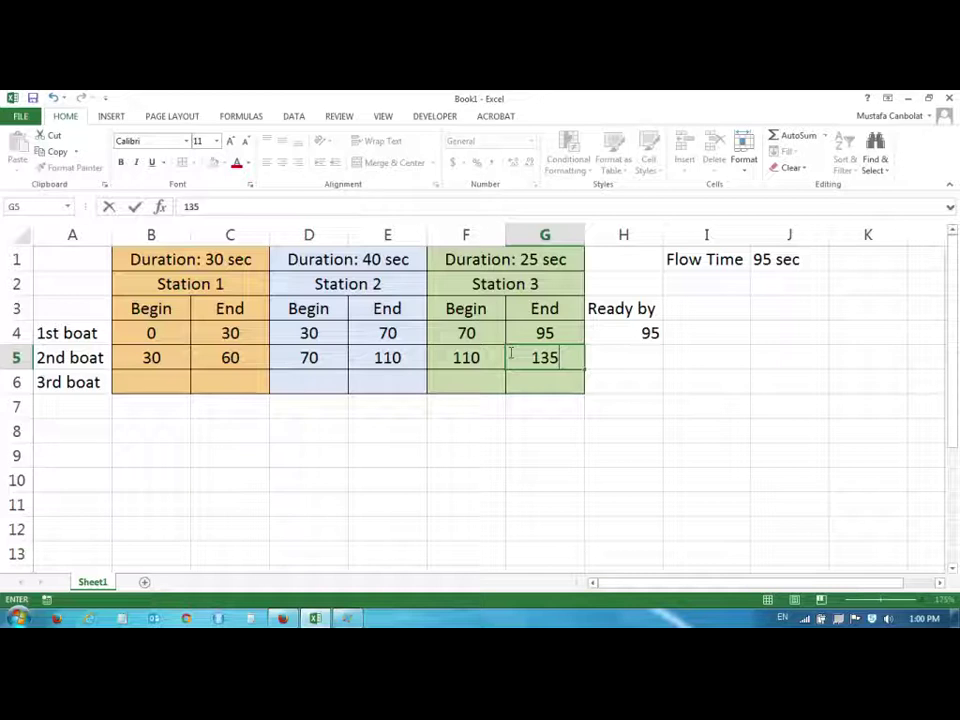
key("Tab")
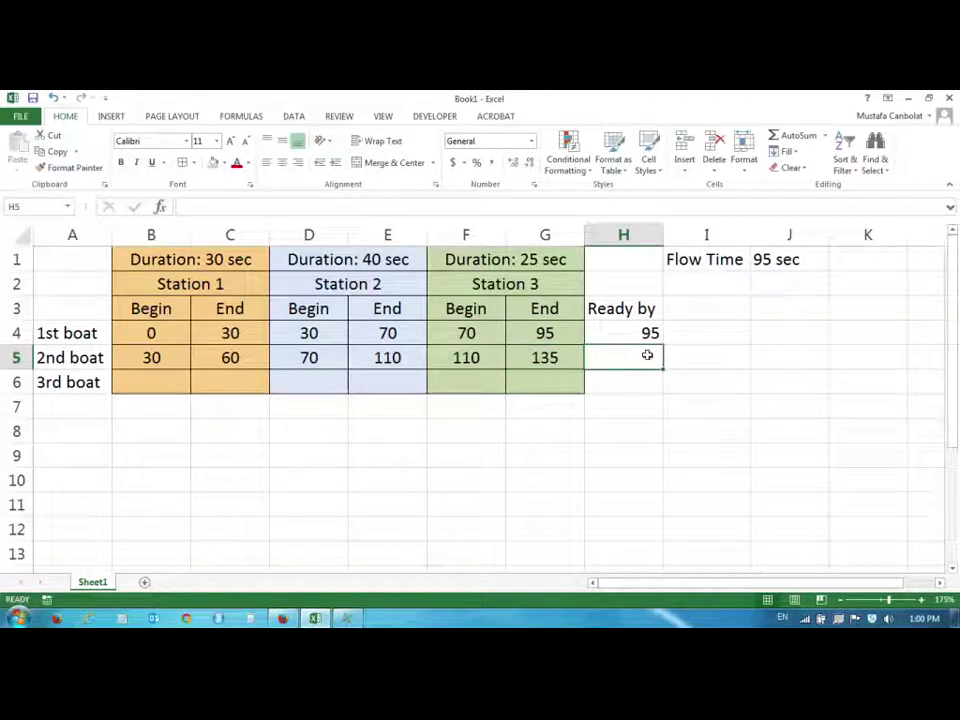
type("135")
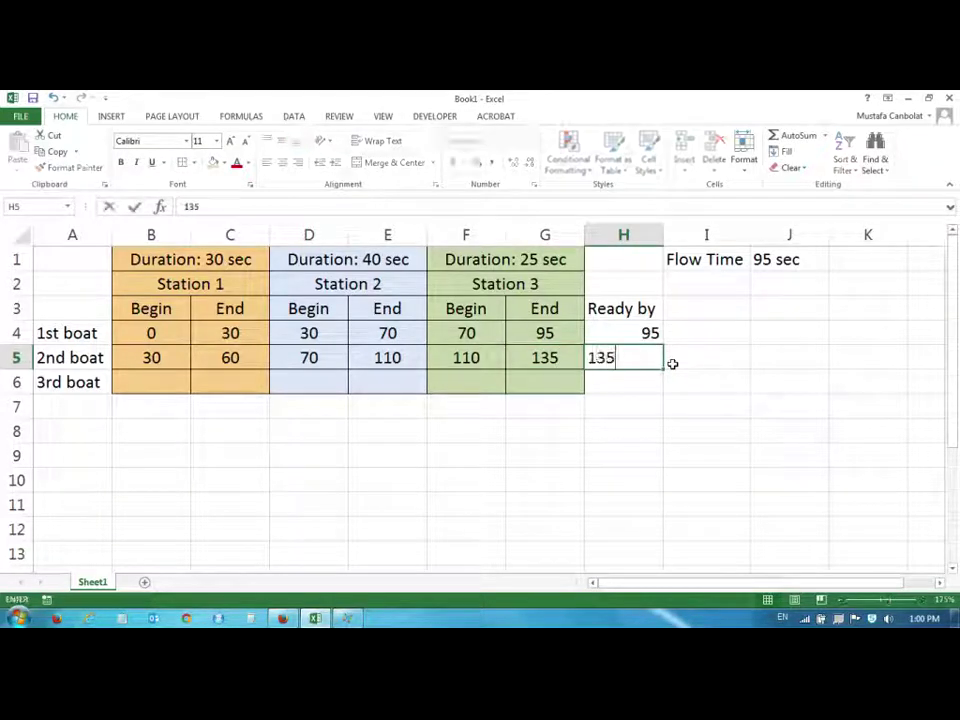
key("Return")
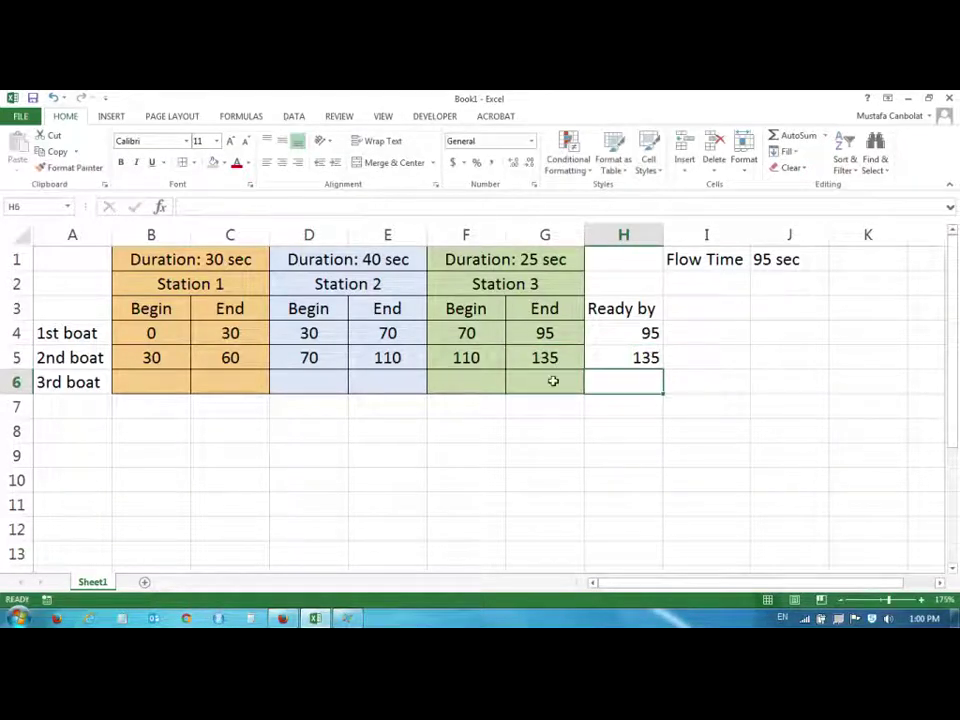
Label I2 "Cycle Time" below the Flow Time label and enter "40 sec" in J2
left_click(645, 333)
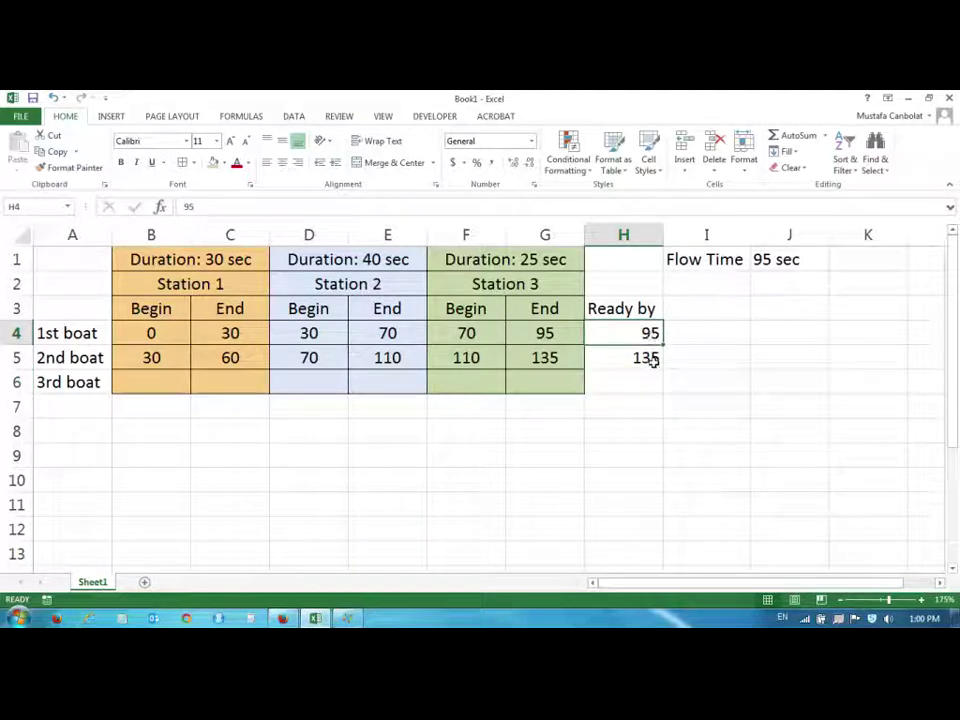
left_click(636, 359)
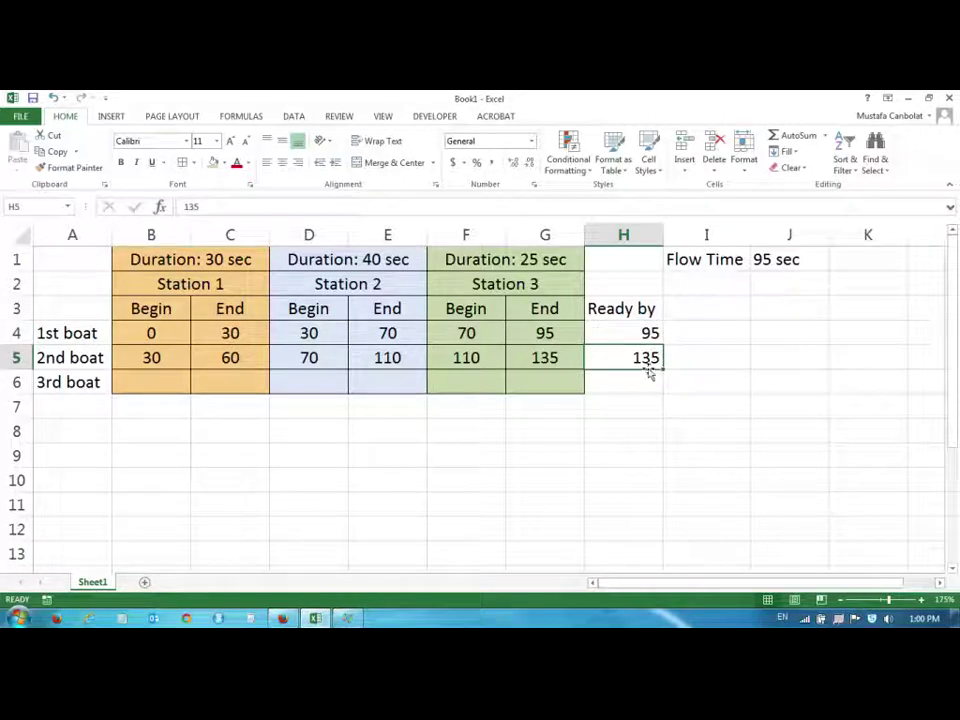
left_click(688, 286)
type("Cy")
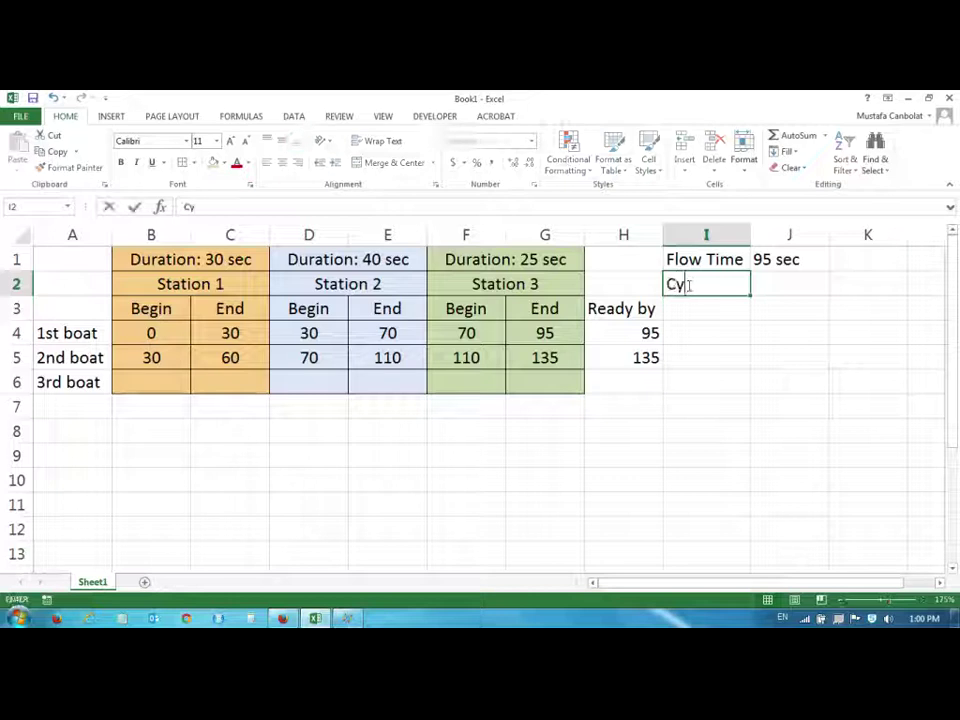
type("cle Time")
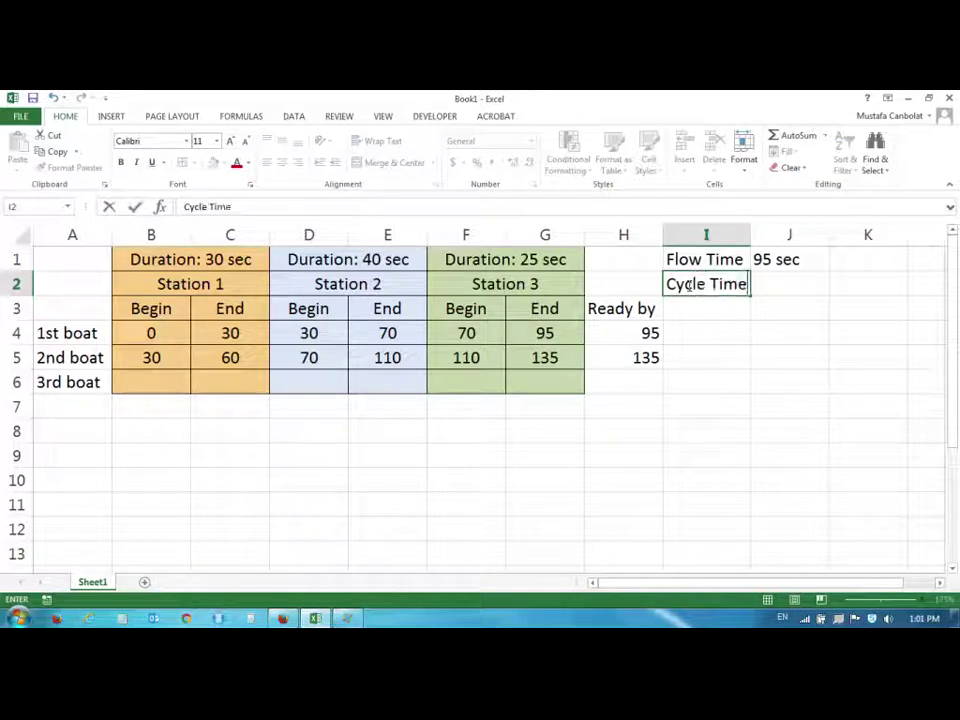
left_click(806, 285)
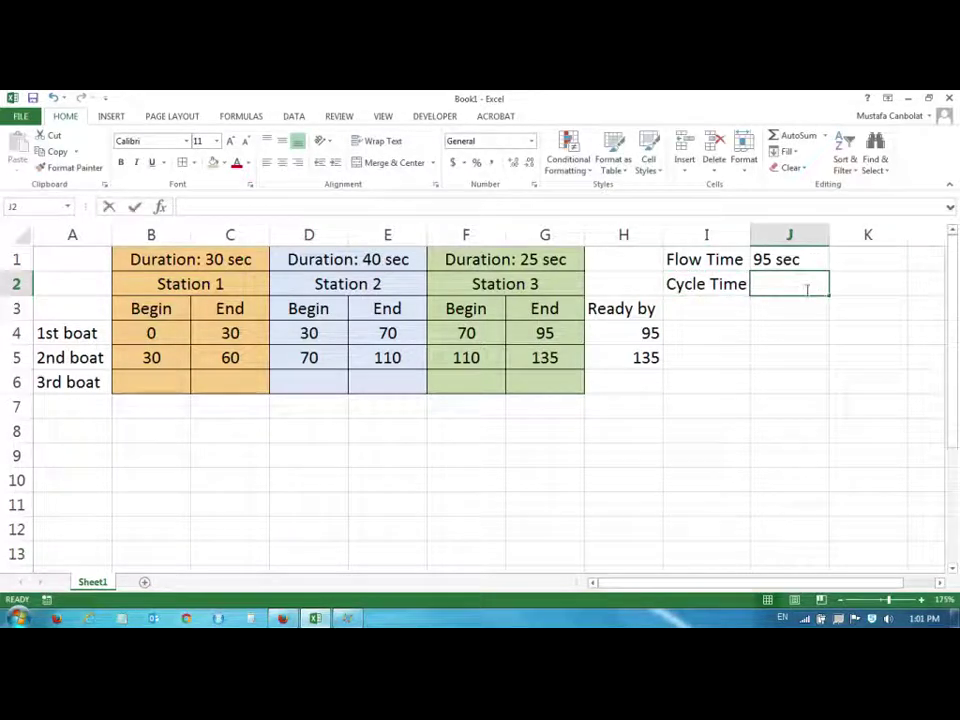
type("40 sec")
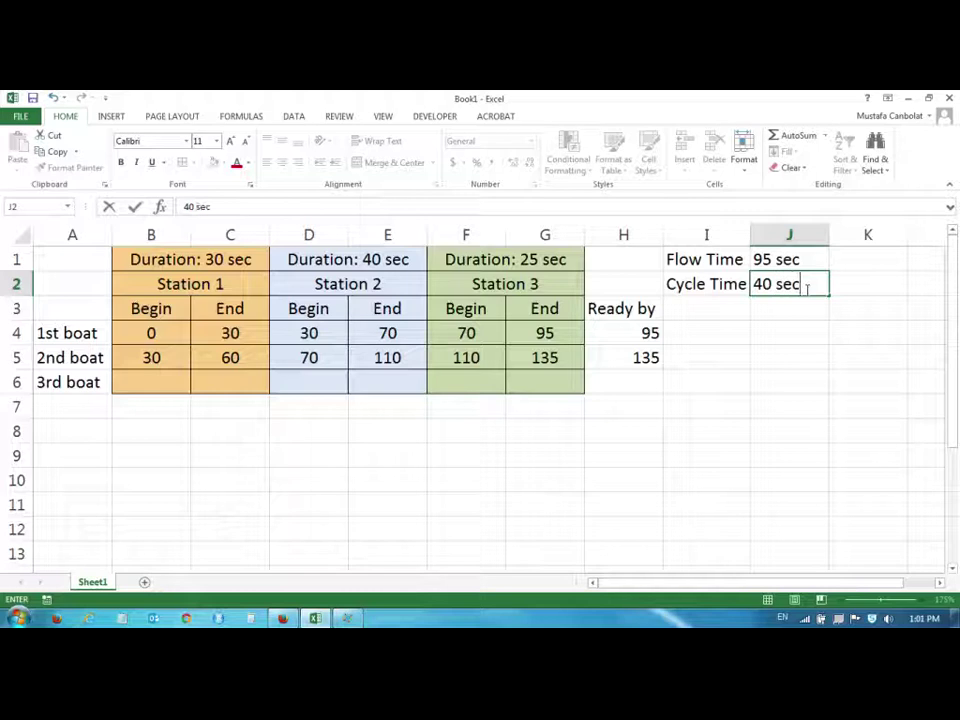
key("Return")
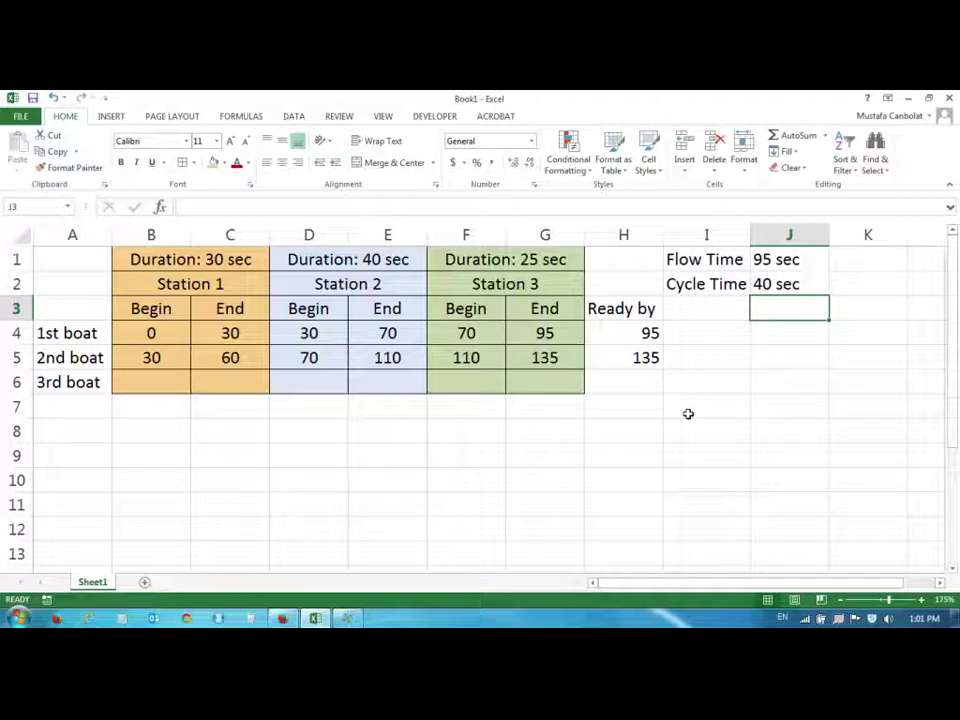
Enter the 3rd boat's Station 1 begin time 60 and end time 90
left_click(630, 380)
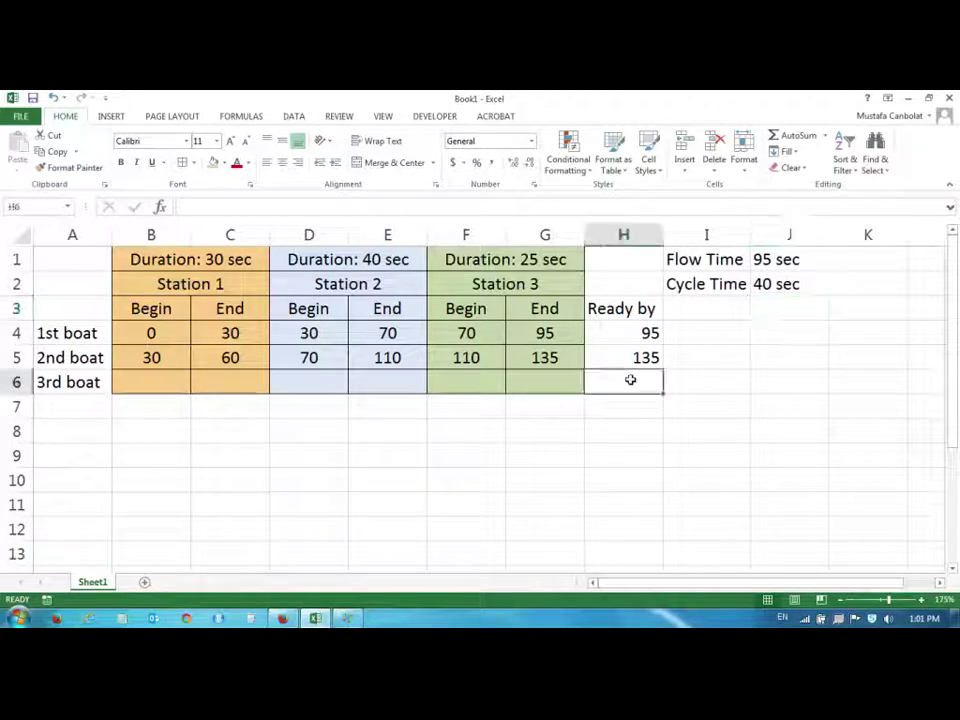
left_click_drag(56, 334, 660, 334)
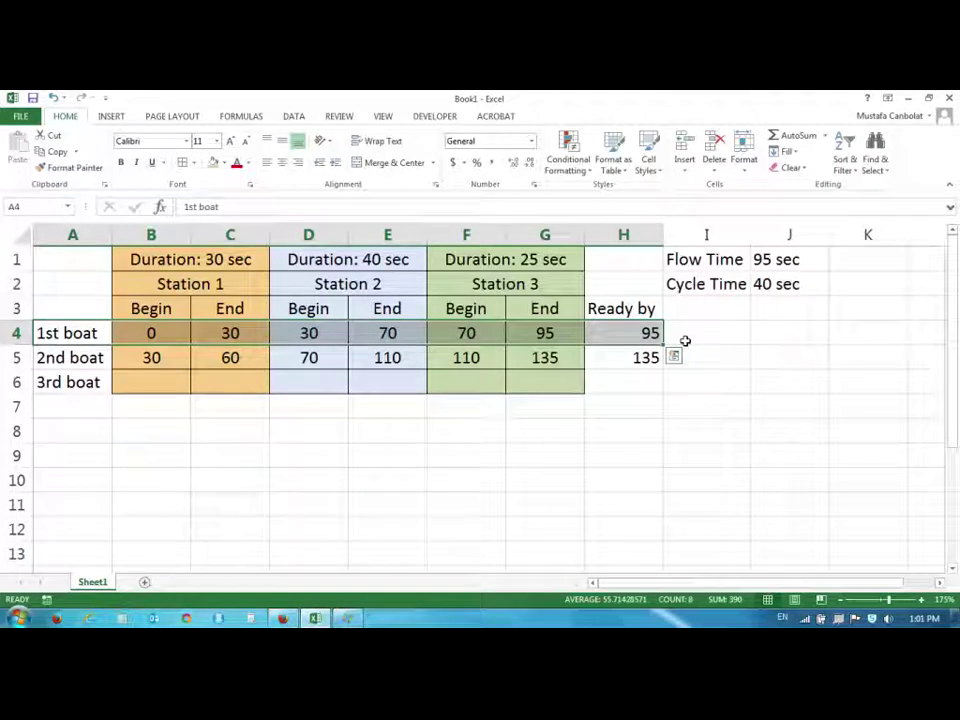
left_click(158, 383)
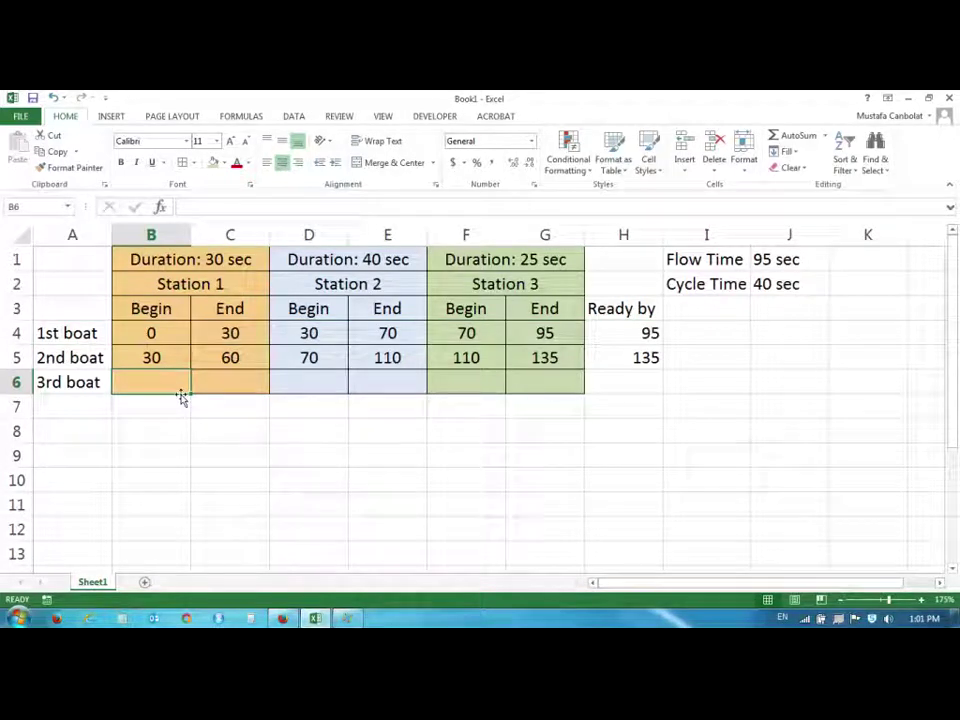
type("60")
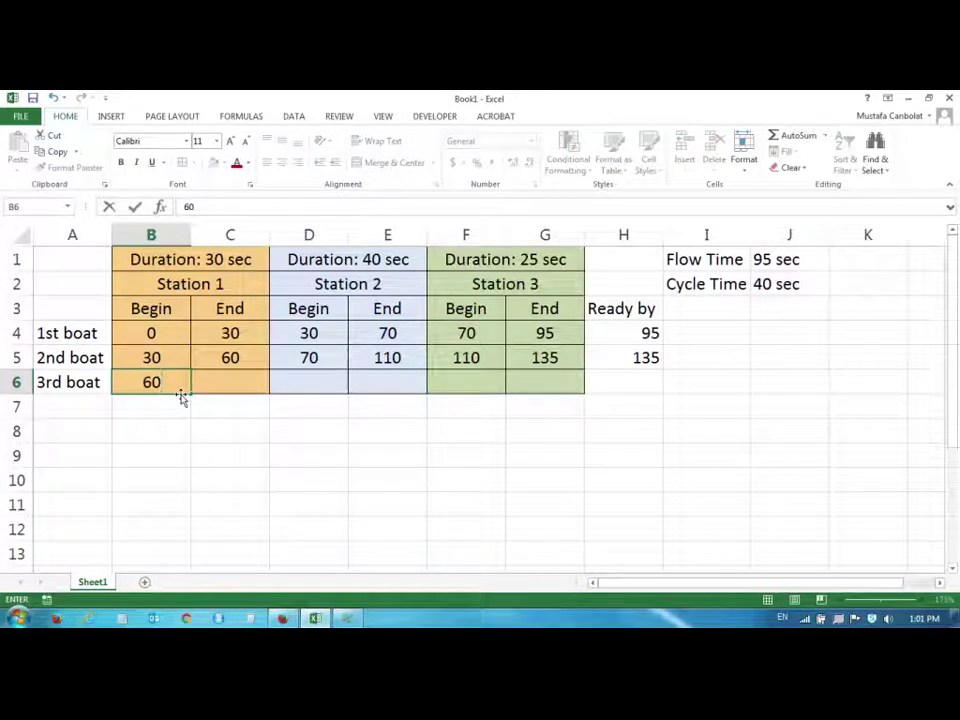
key("Tab")
type("90")
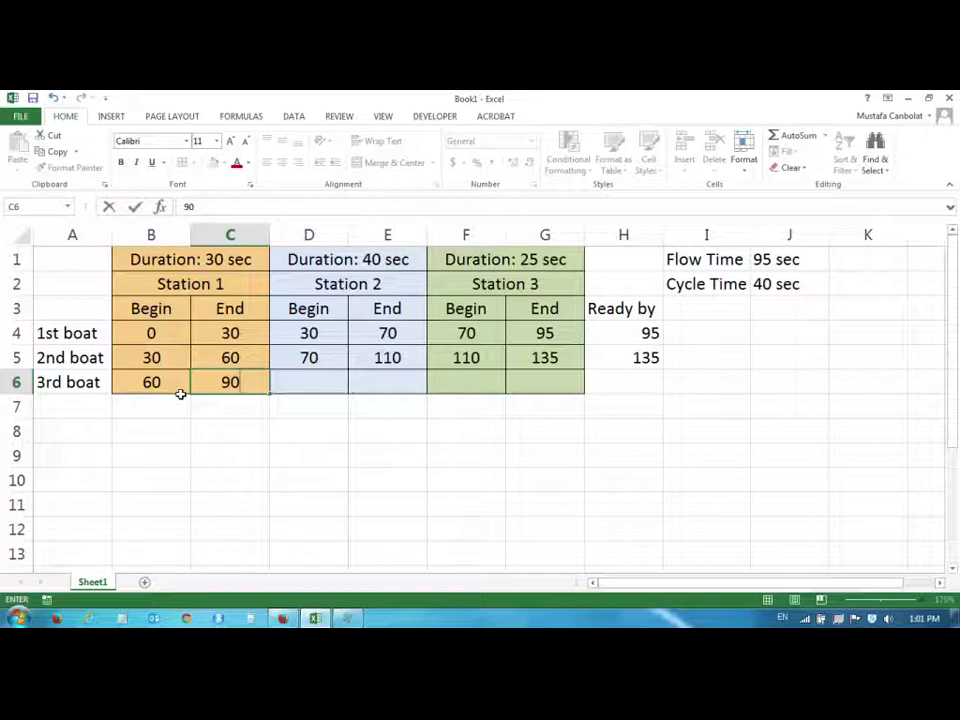
key("Tab")
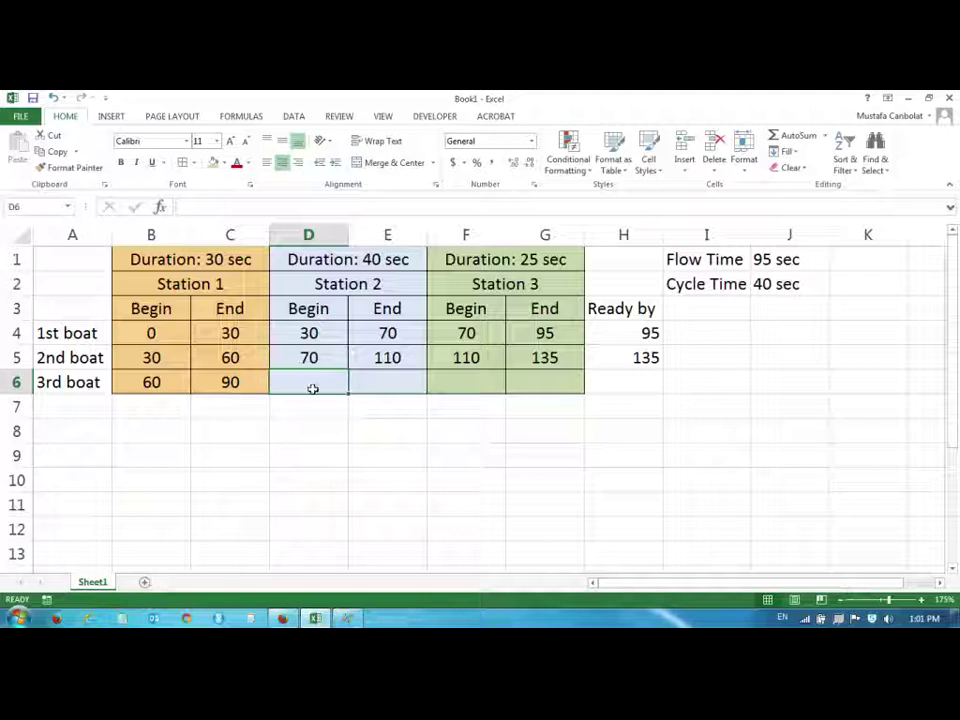
Enter the 3rd boat's Station 2 begin time 110, matching the 2nd boat's end there, and end time 150
type("110")
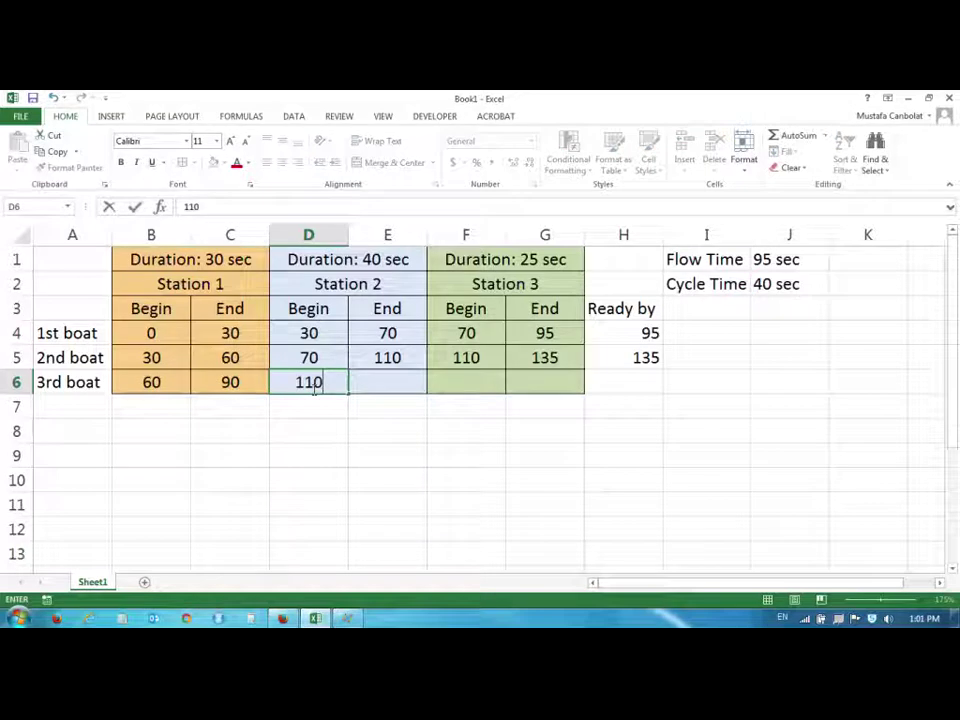
key("Tab")
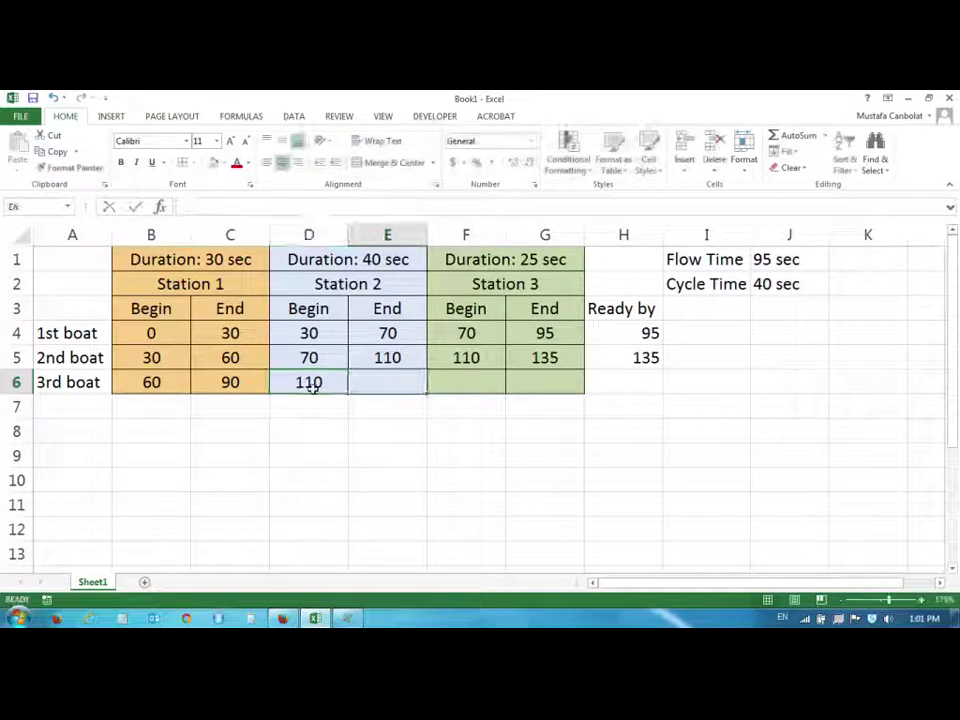
type("150")
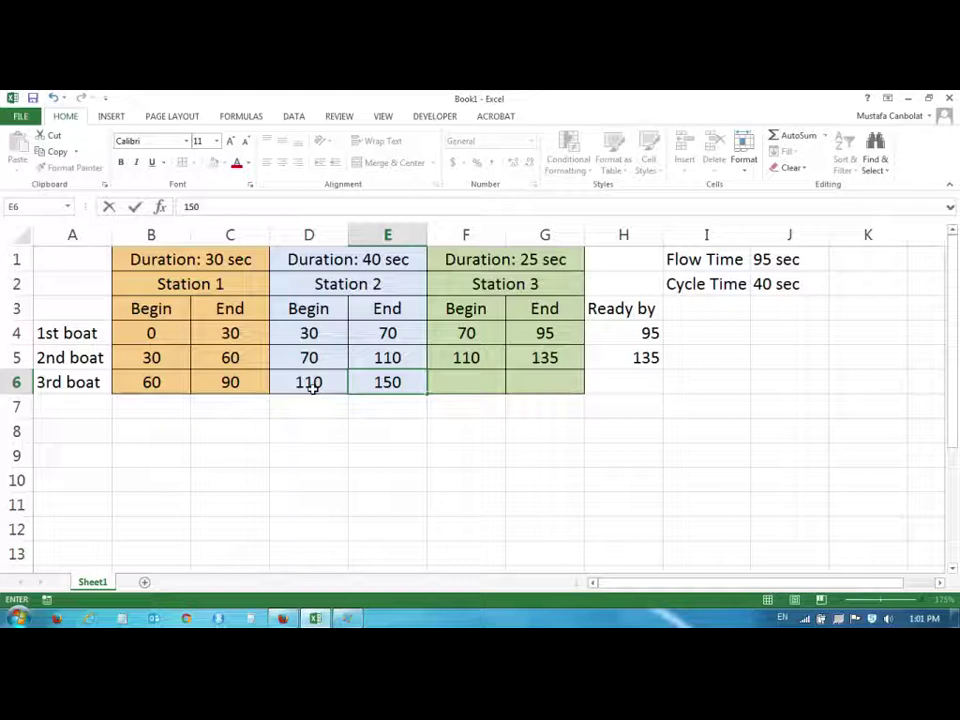
key("Tab")
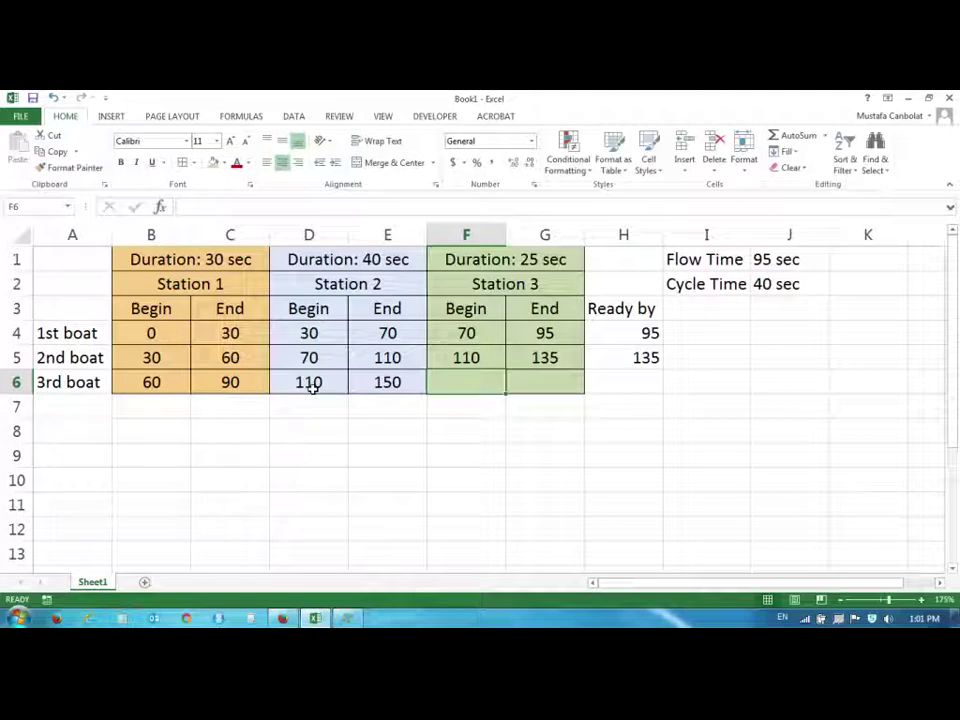
Enter the 3rd boat's Station 3 begin time 150 and end time 175, and its "Ready by" time 175
left_click(396, 380)
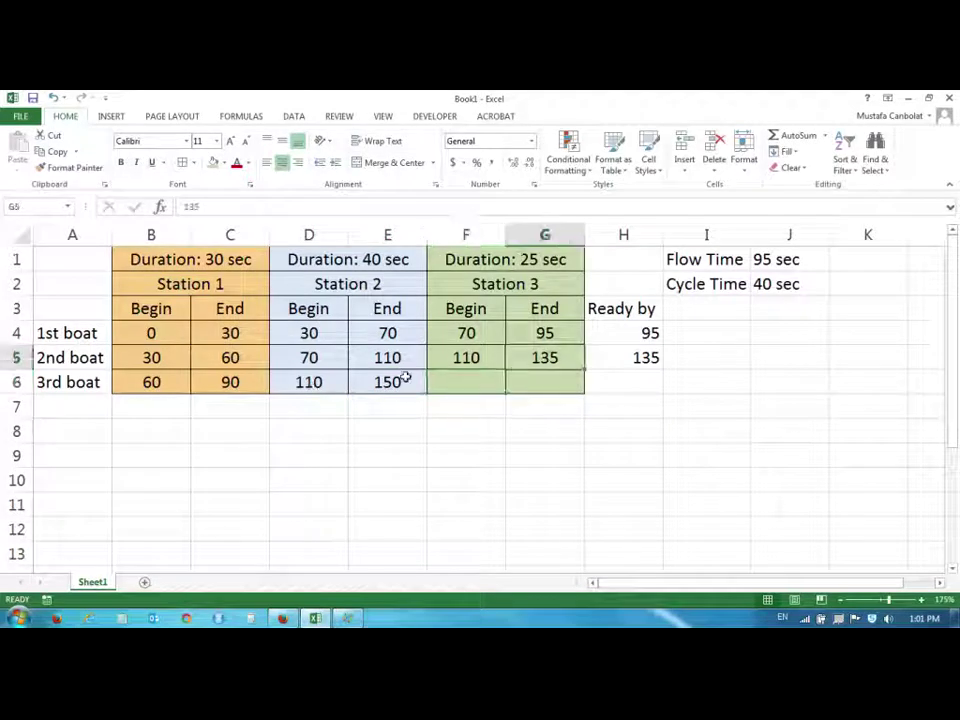
left_click(472, 383)
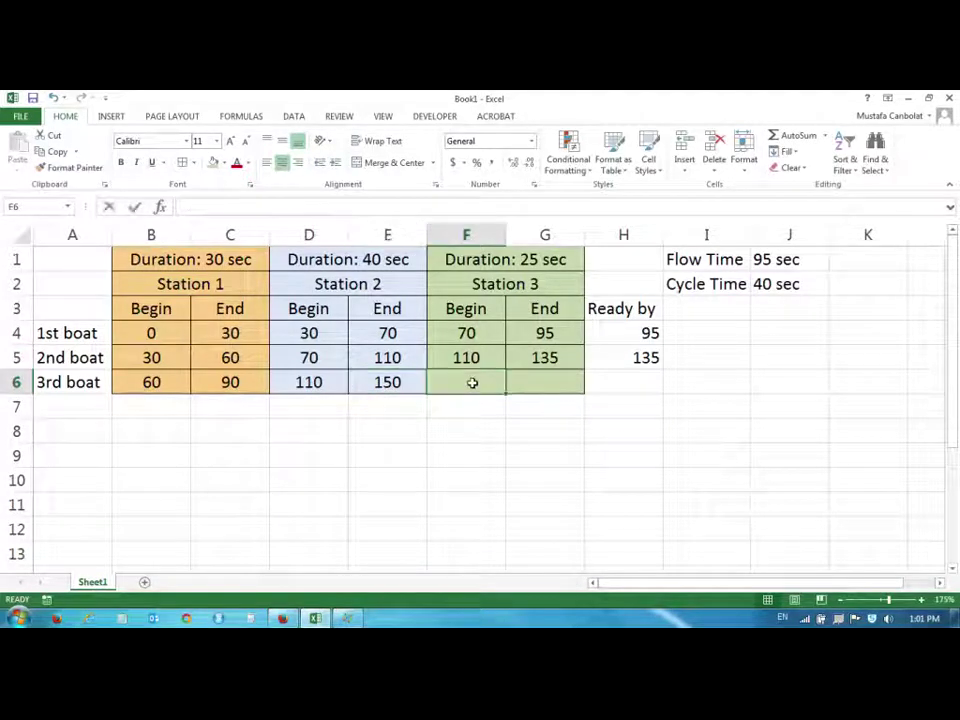
type("150")
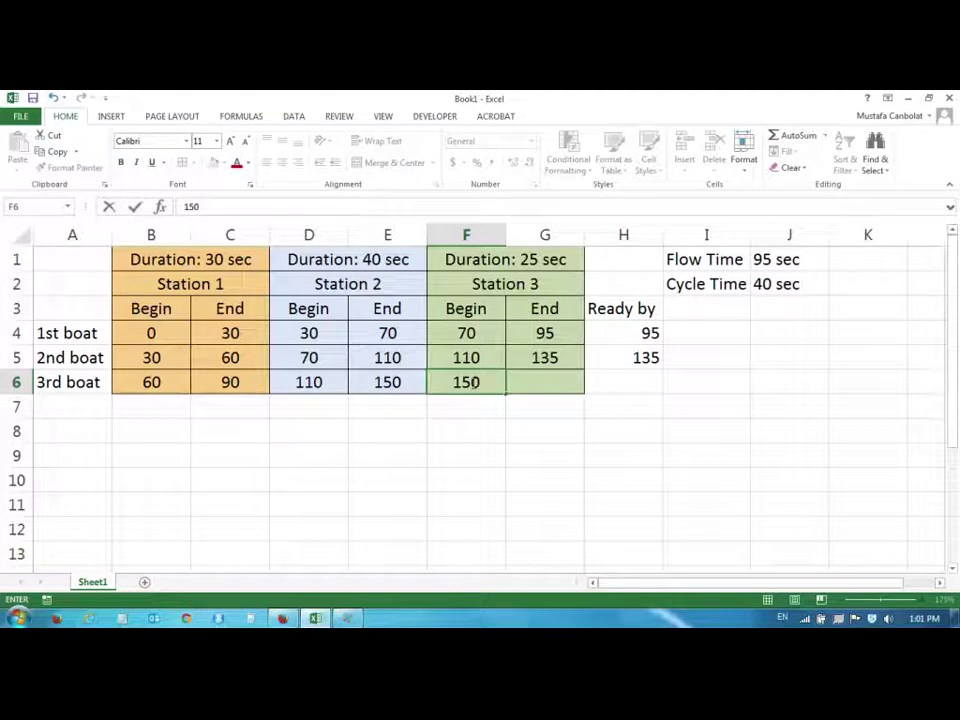
key("Tab")
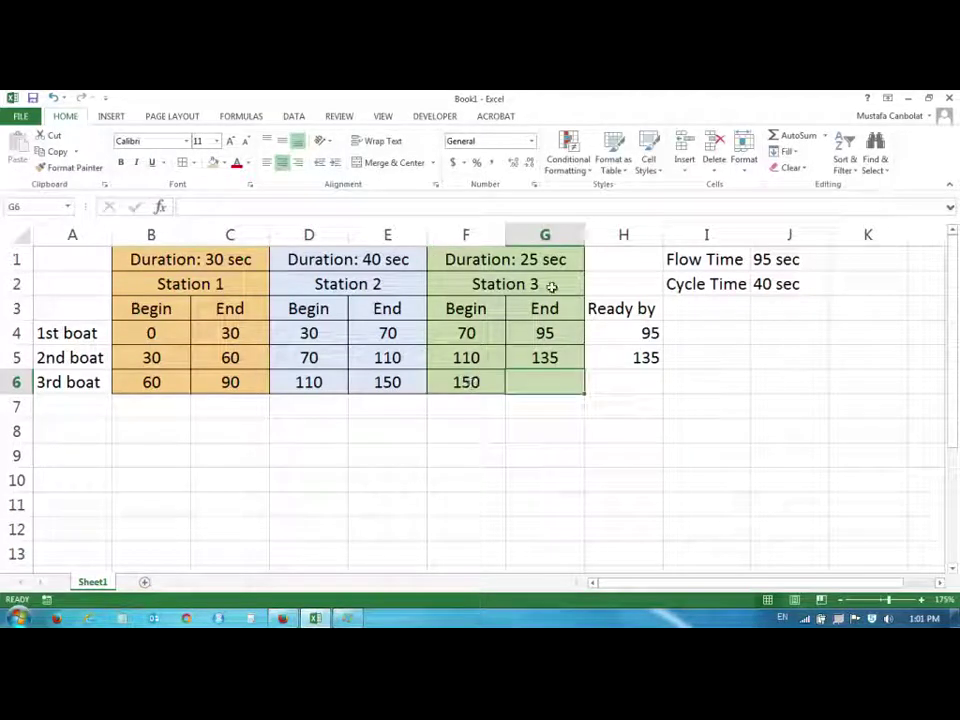
type("175")
key("Return")
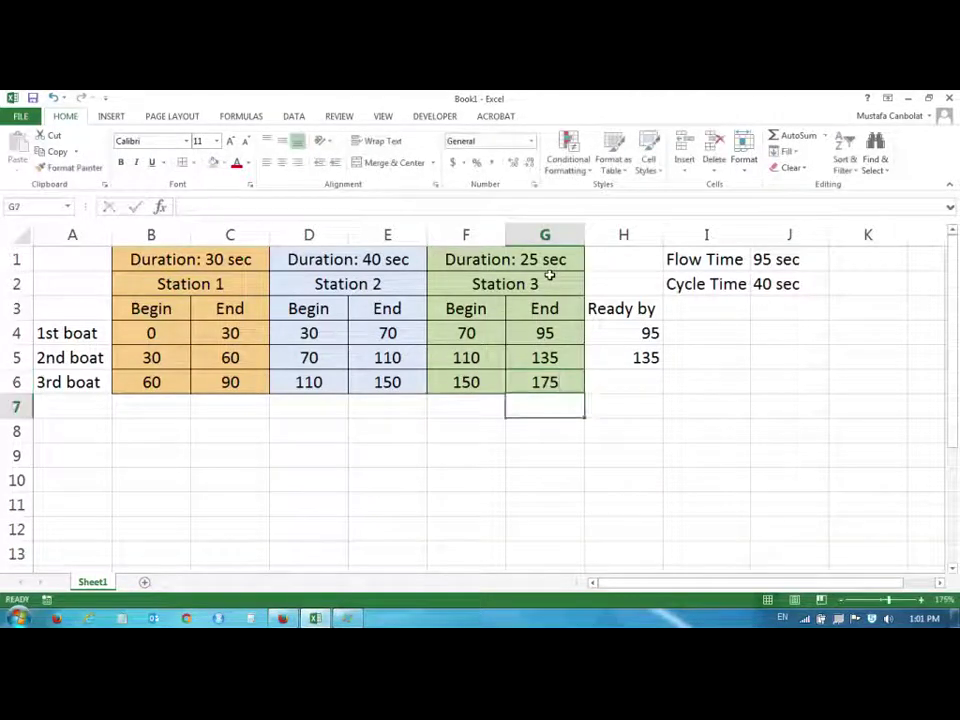
left_click(648, 379)
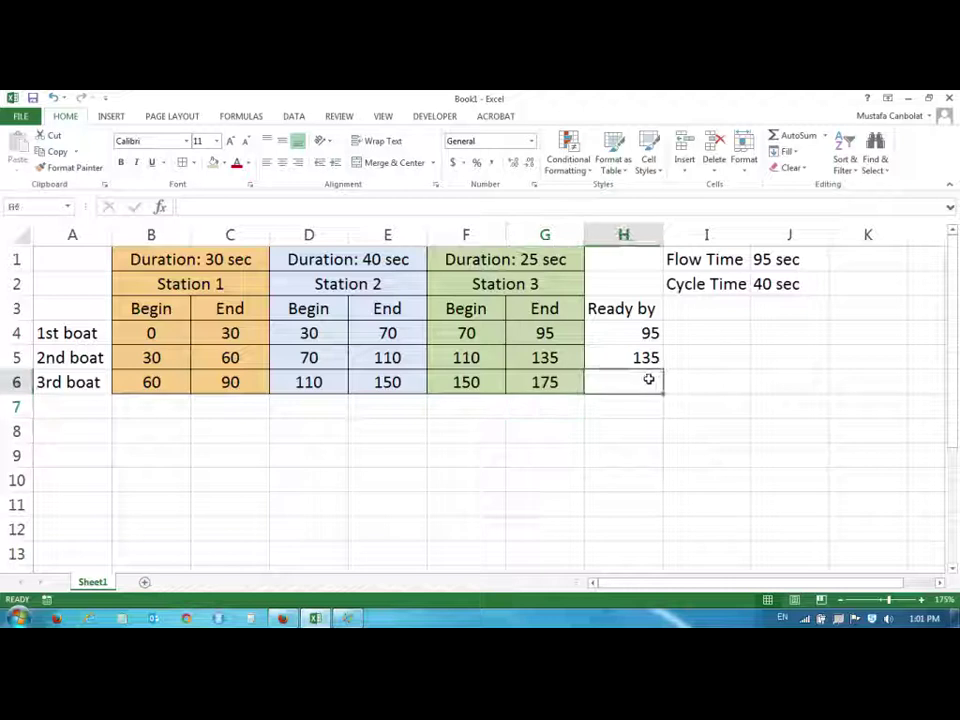
type("175")
key("Return")
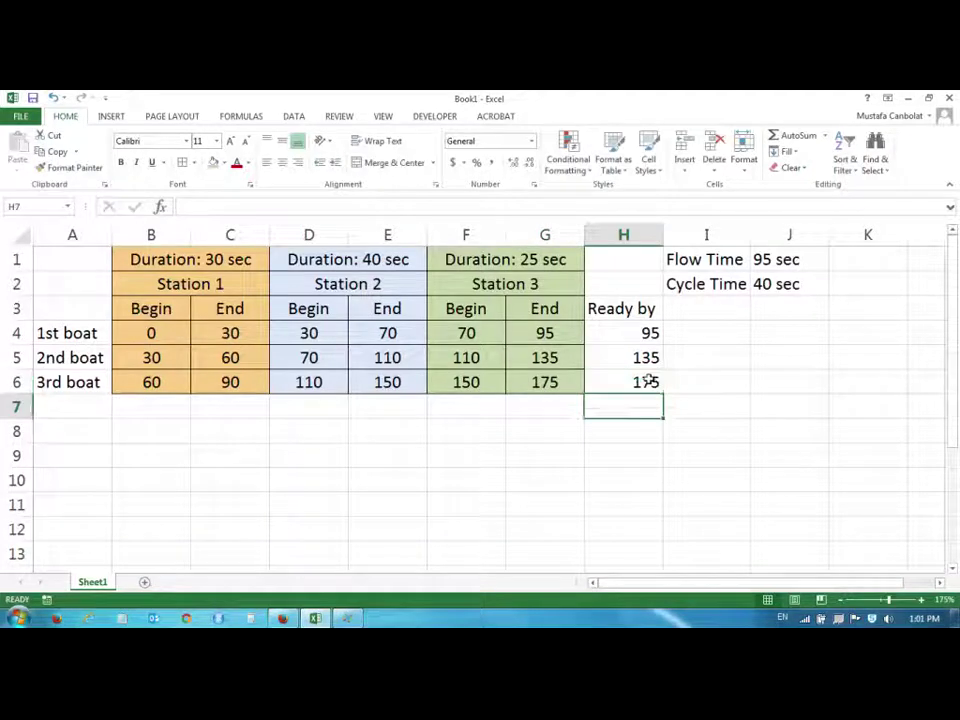
left_click_drag(647, 357, 636, 382)
left_click(624, 409)
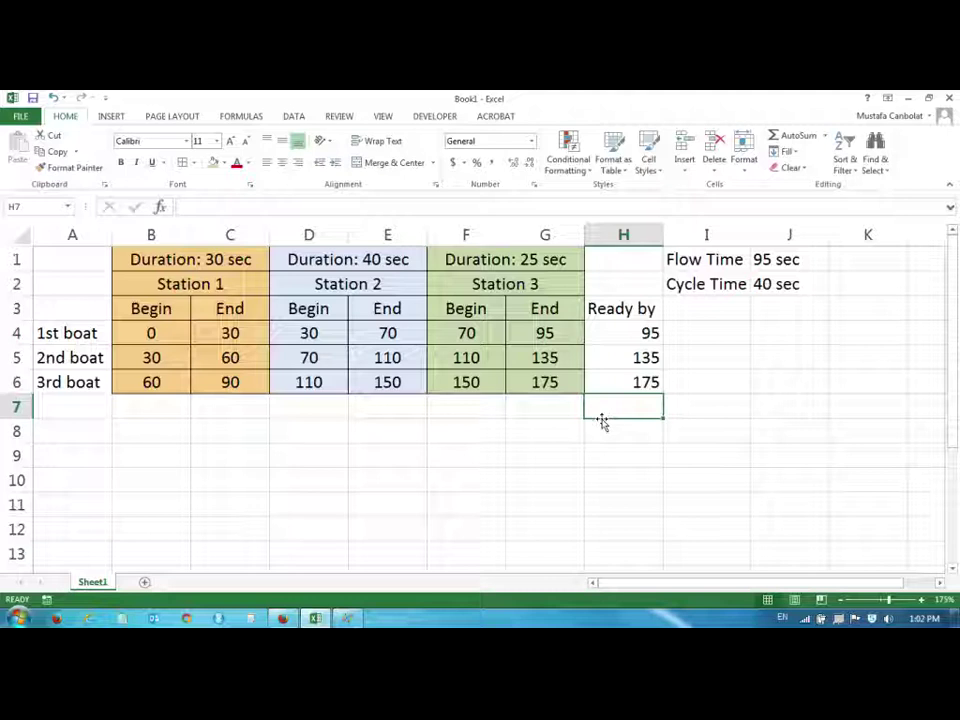
key("Return")
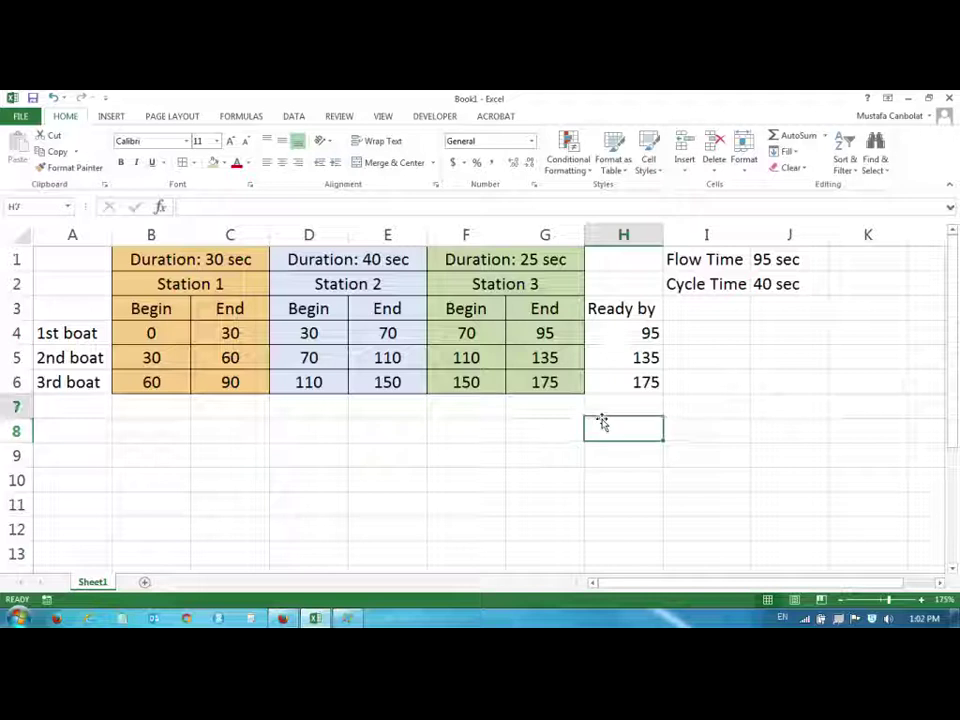
key("Up")
key("Down")
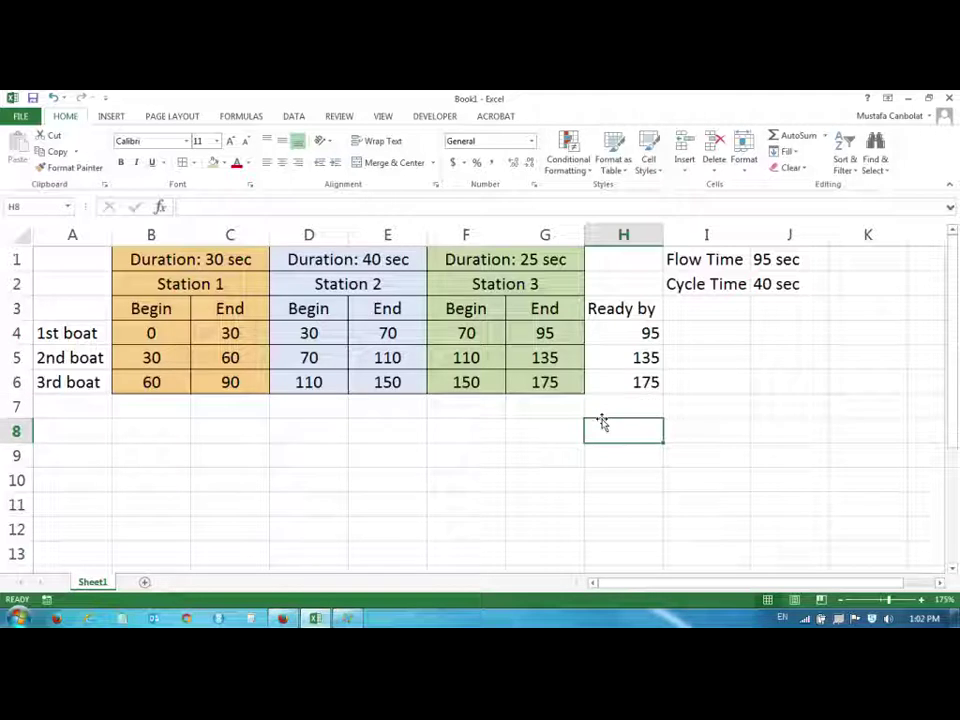
key("Down")
key("Down")
key("Down")
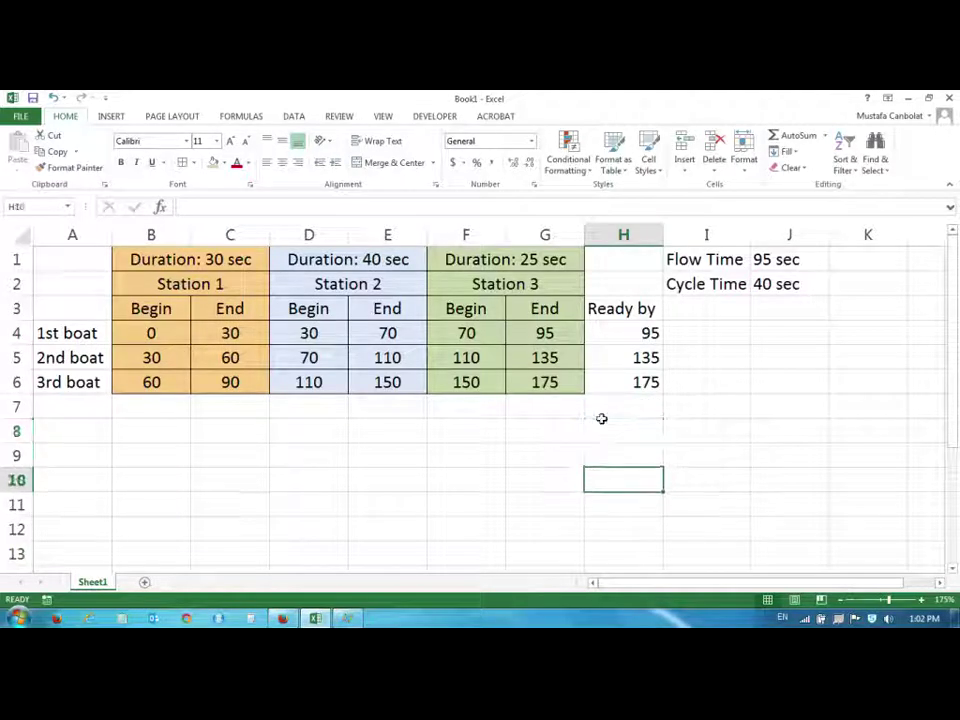
Examine the cycle time against the three station durations and the boats' begin, end and ready times, including the full 1st boat row
left_click(772, 285)
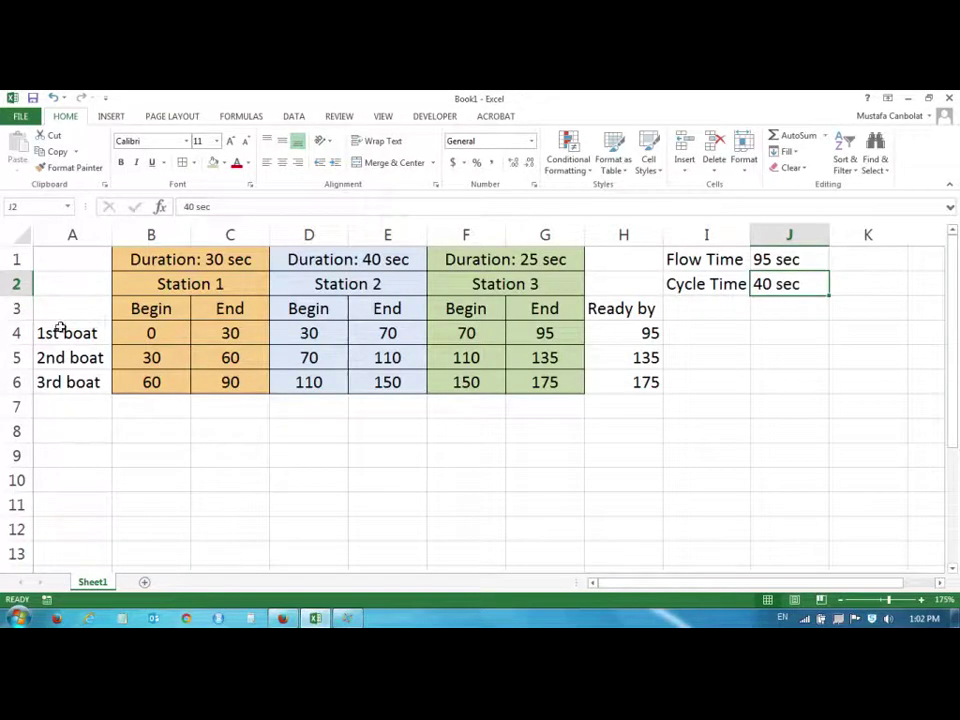
left_click_drag(66, 331, 576, 384)
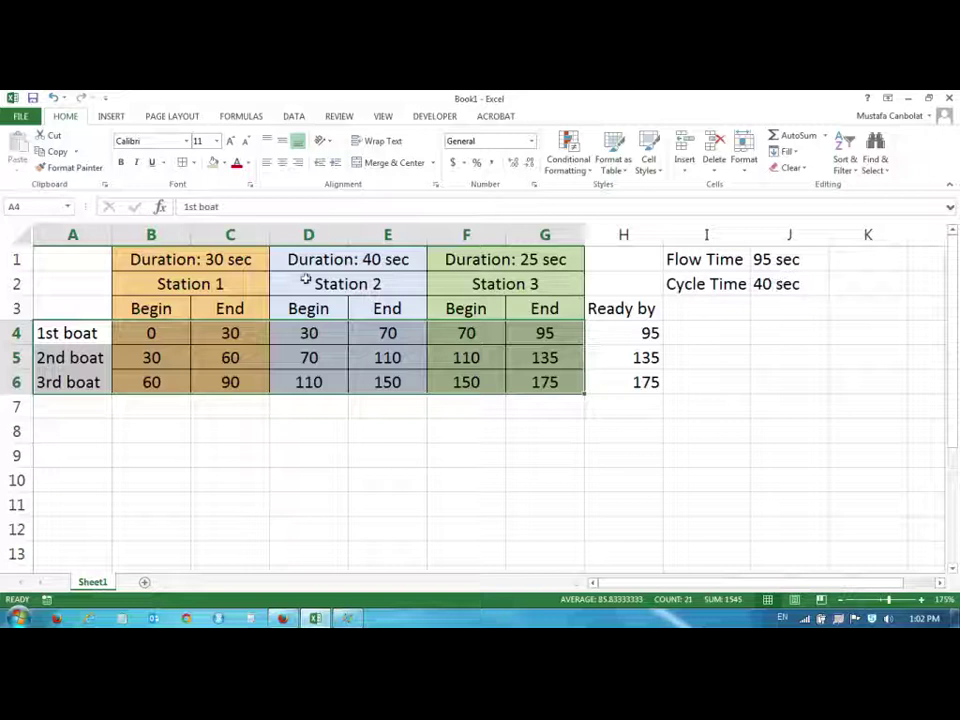
left_click_drag(162, 252, 540, 260)
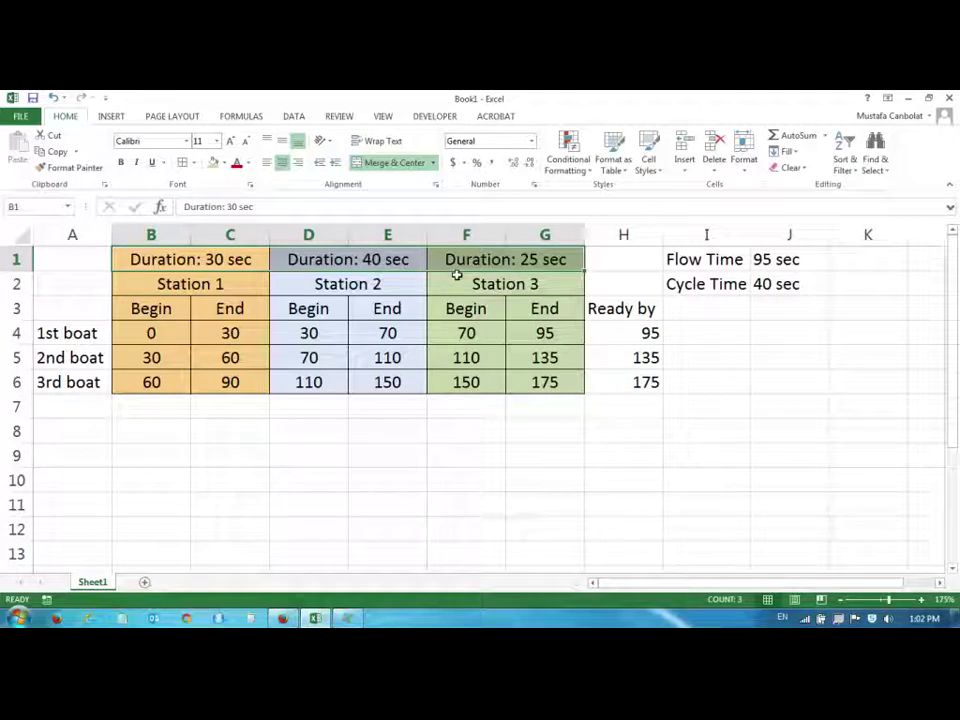
left_click(690, 321)
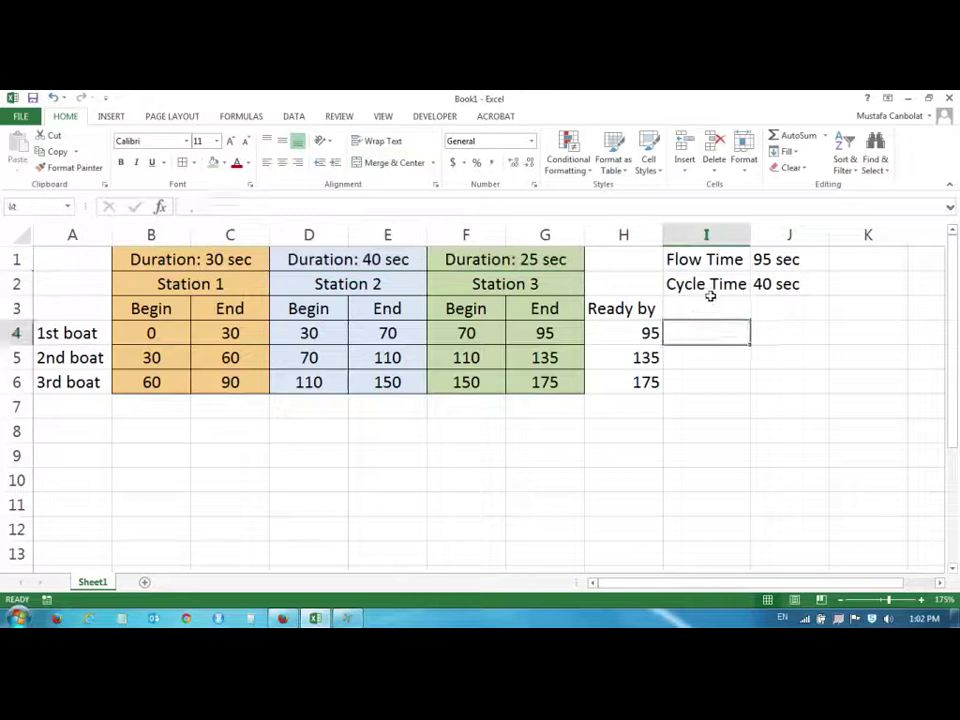
left_click(712, 285)
left_click(800, 284)
left_click(857, 294)
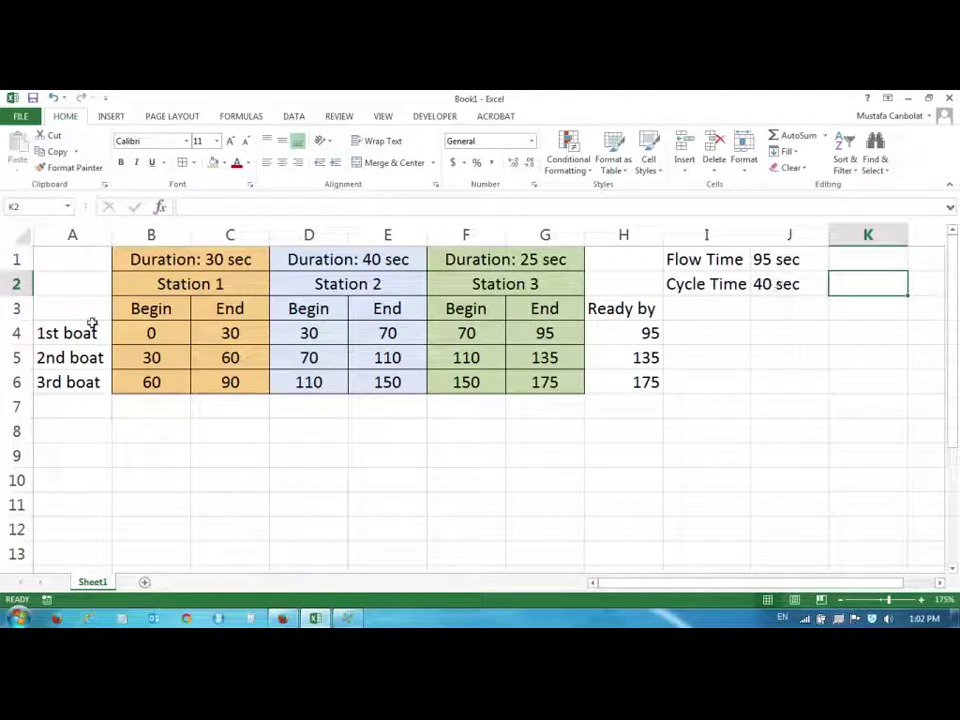
left_click_drag(92, 330, 618, 329)
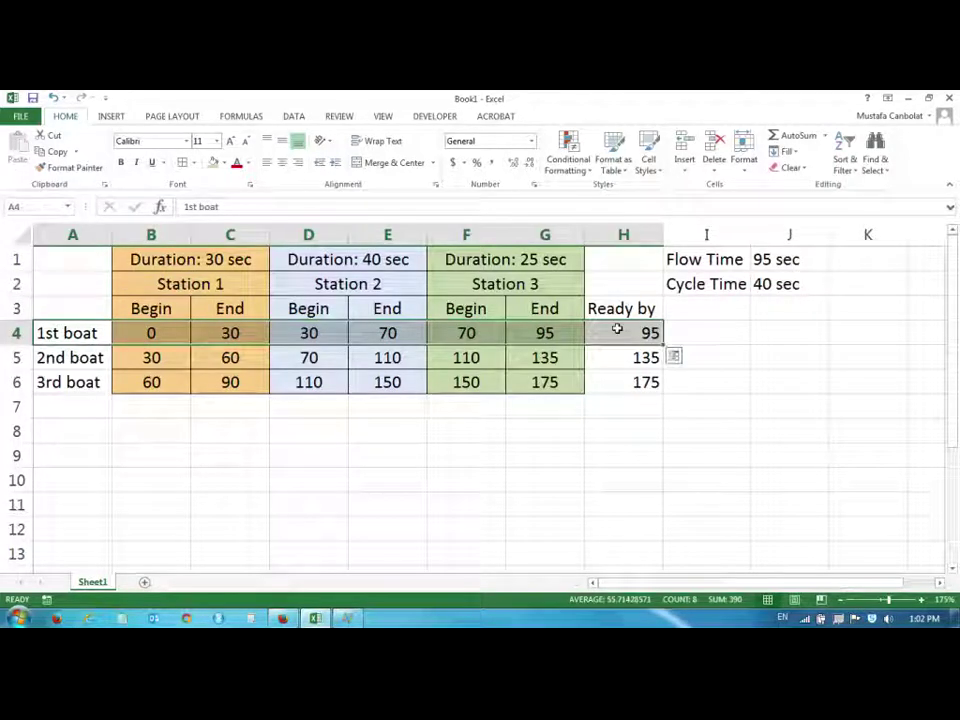
Switch to Firefox and look through the Google Images results for "honda assembly line"
left_click(283, 618)
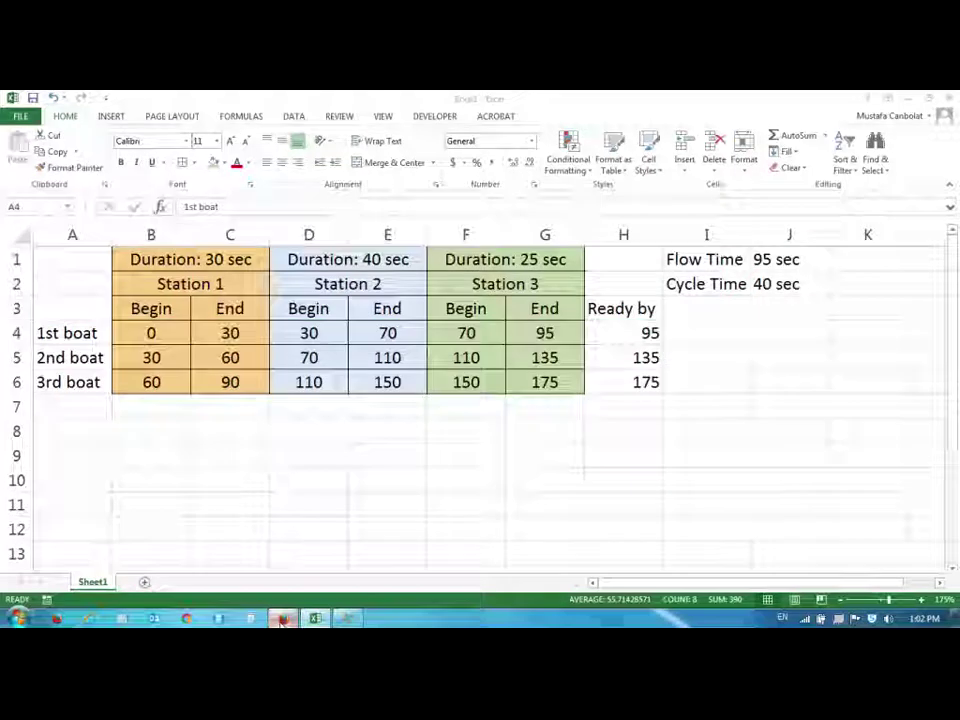
left_click(745, 122)
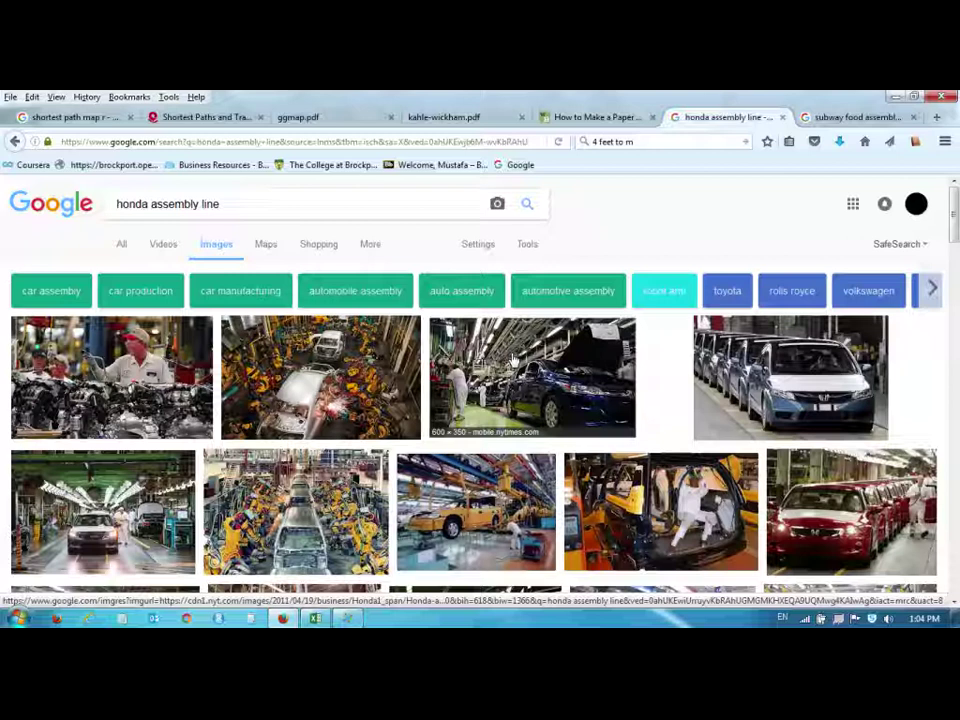
left_click(349, 619)
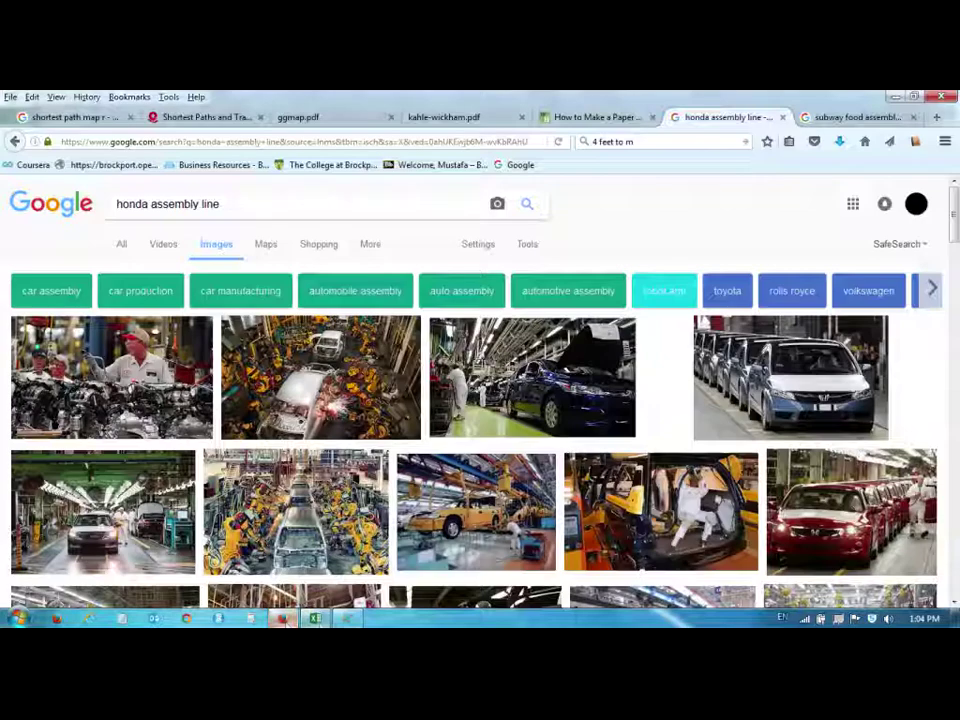
left_click(349, 619)
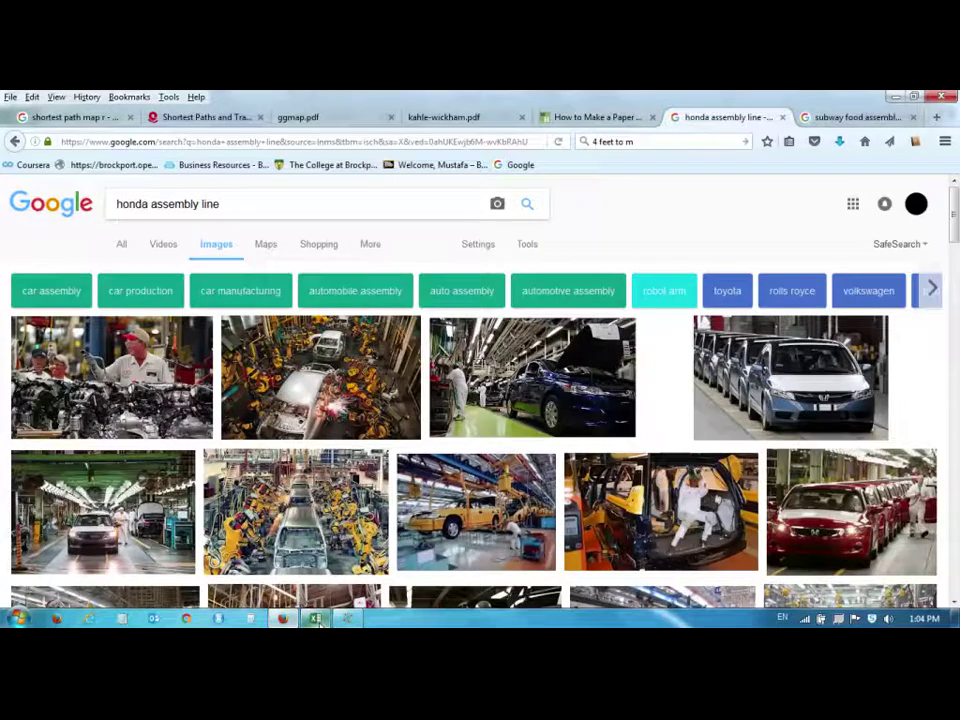
mouse_move(380, 566)
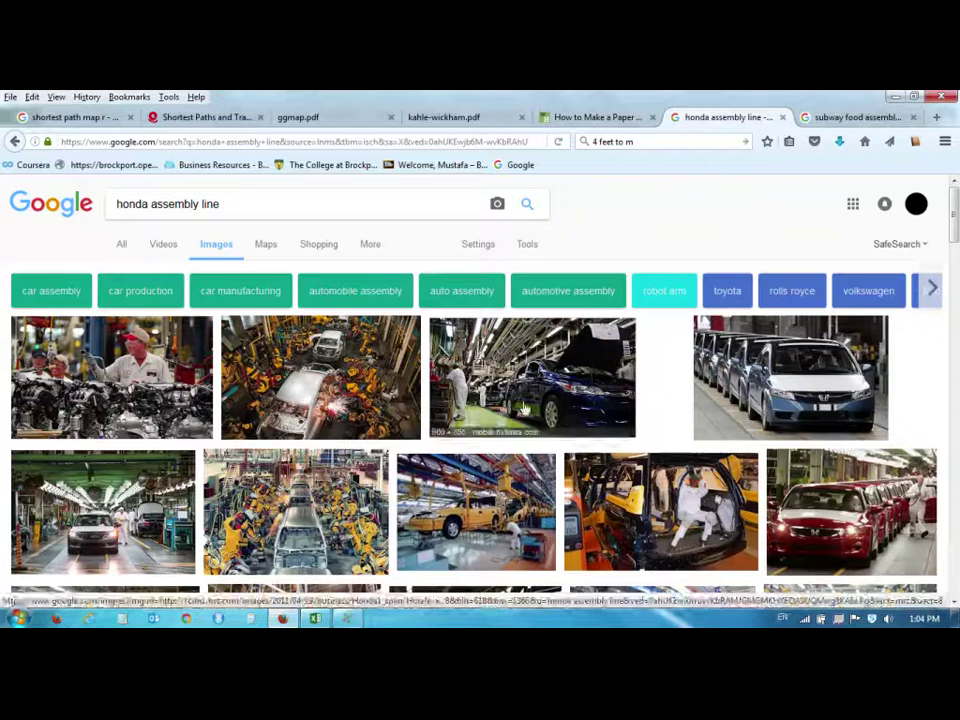
scroll(545, 446, "down", 2)
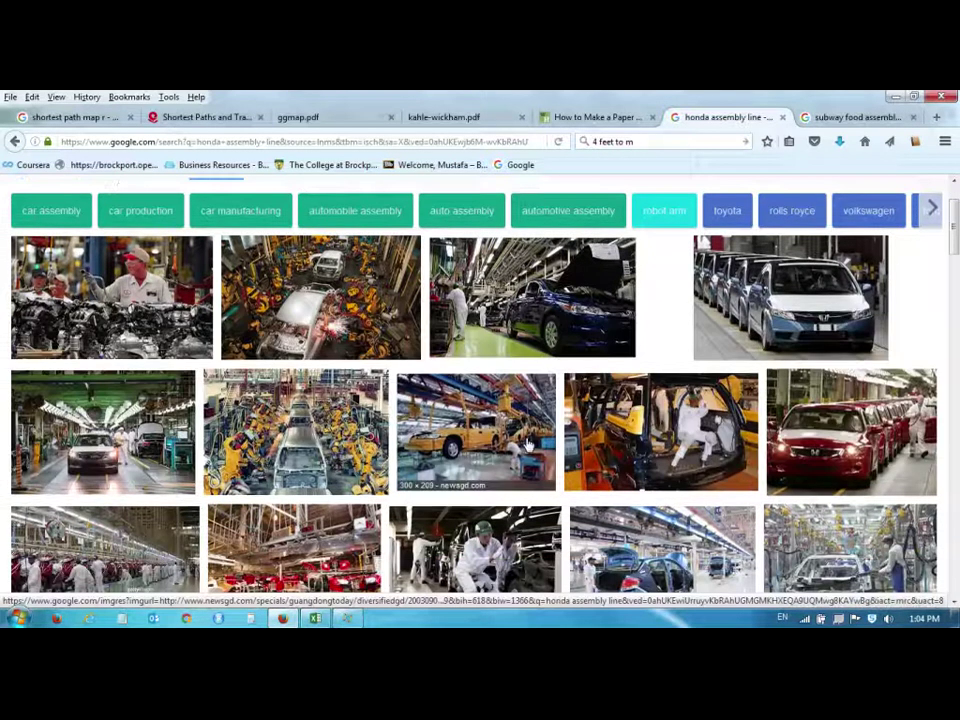